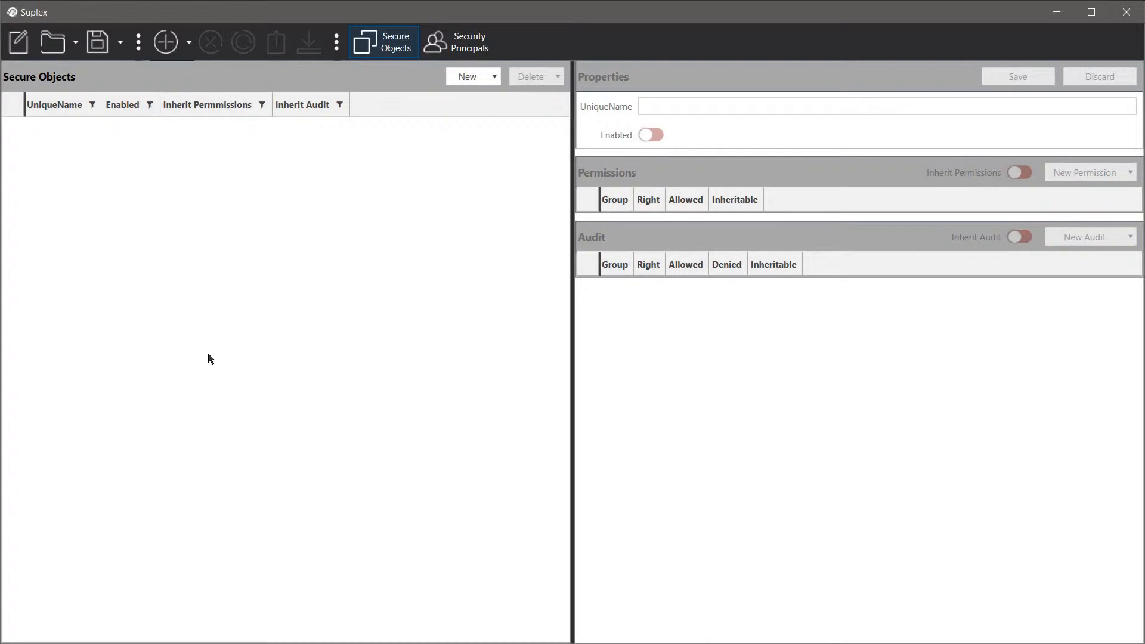
Create a new user with the person's full name and description 'first user', and save it.
click(458, 52)
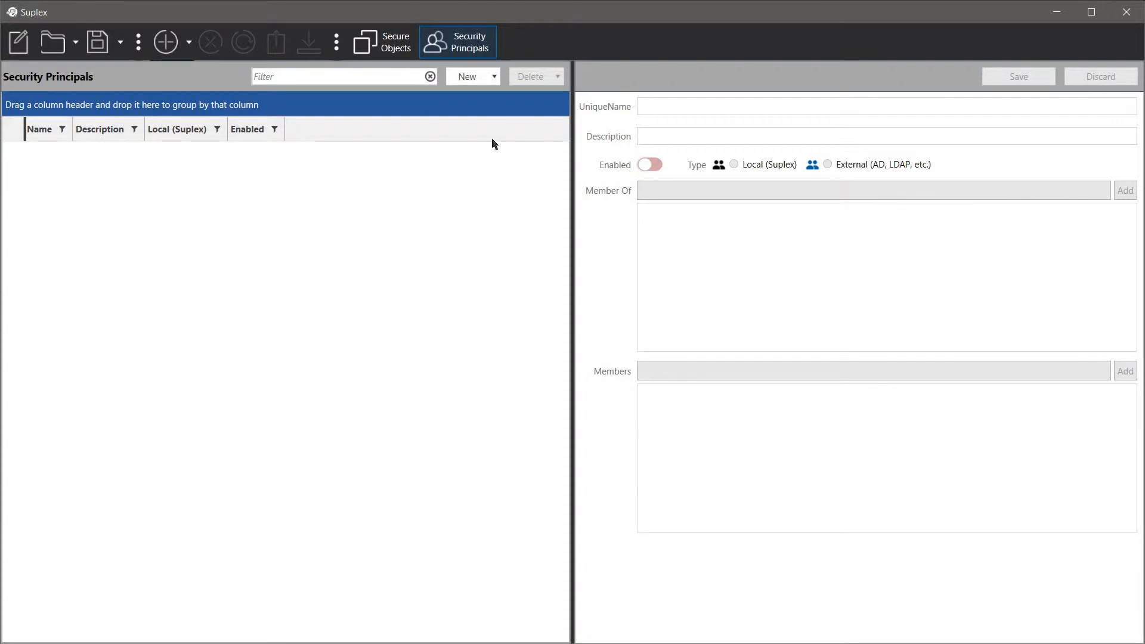
click(494, 81)
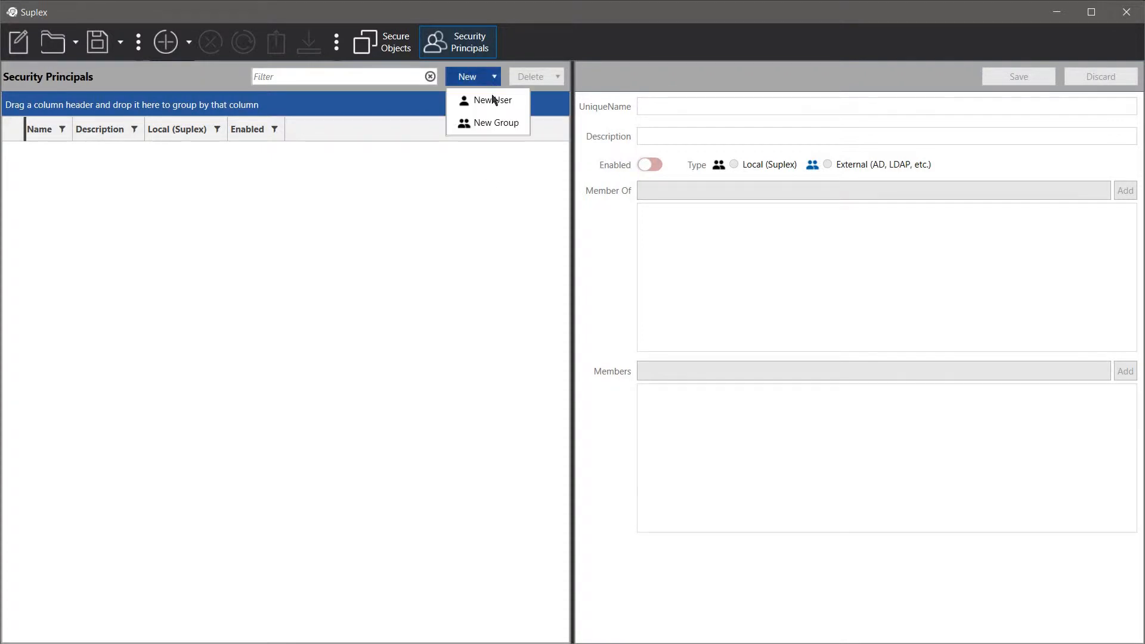
click(493, 97)
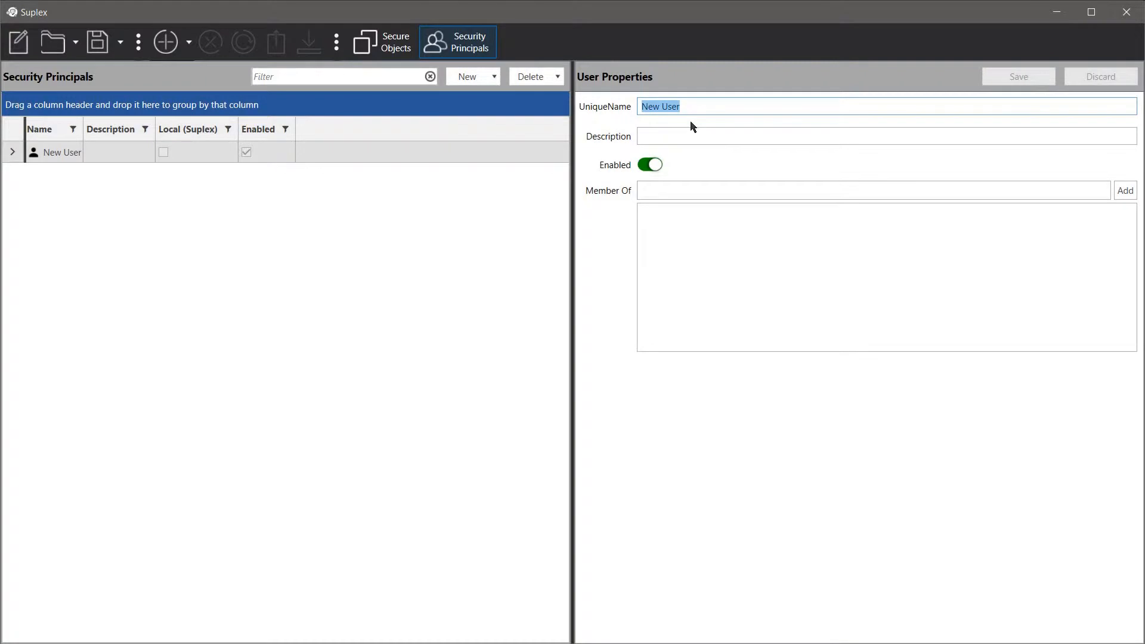
click(691, 133)
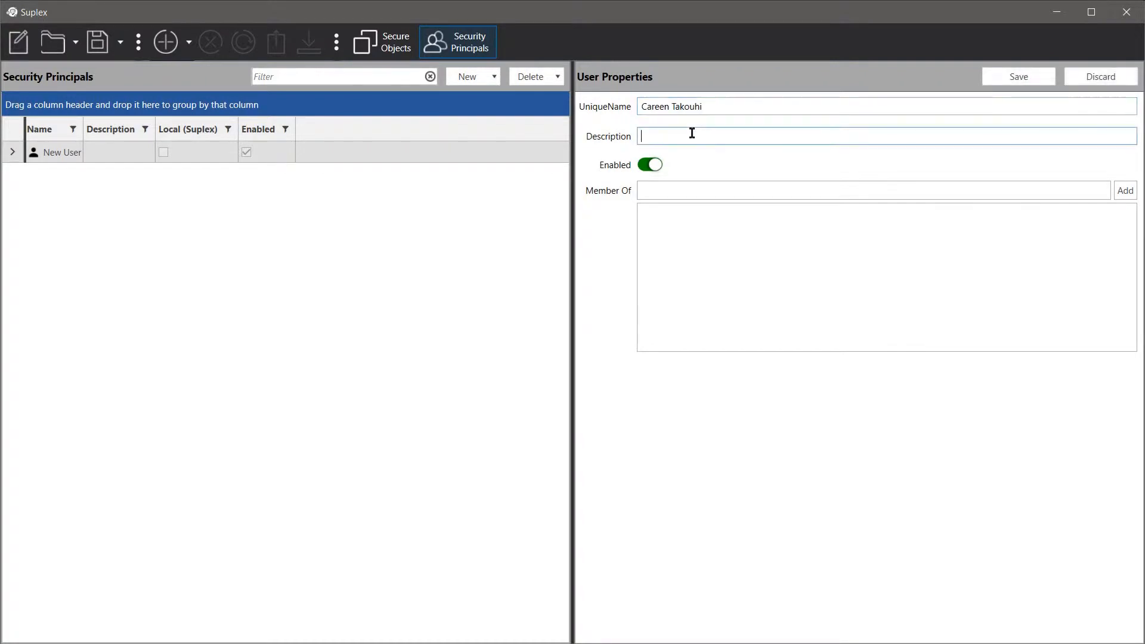
text(first ues)
key(BackSpace)
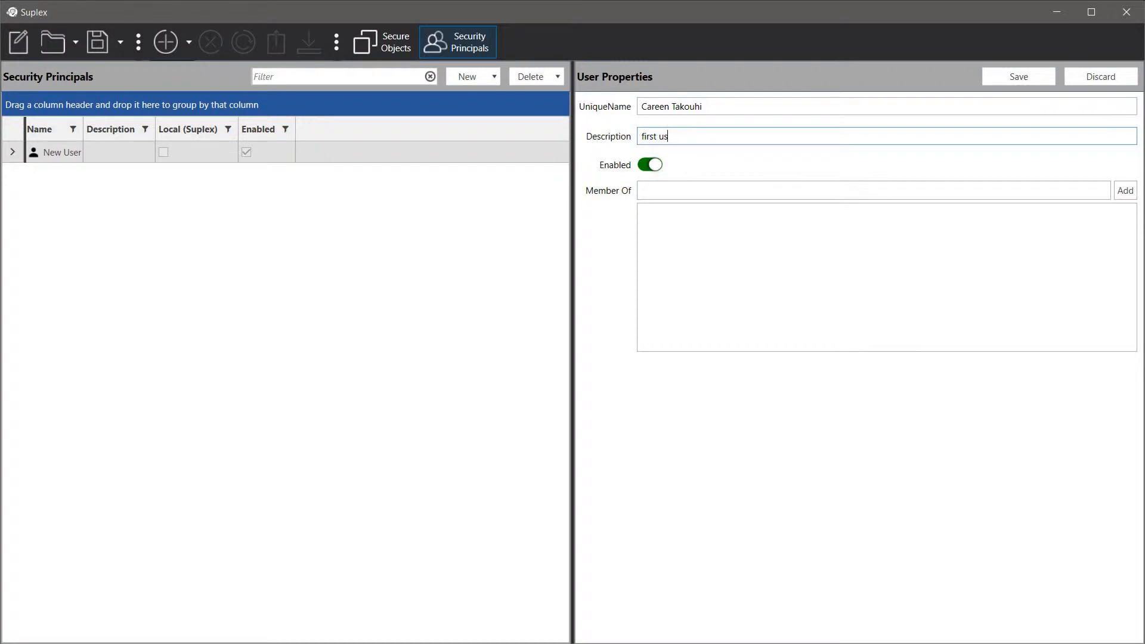
text(er)
click(1007, 78)
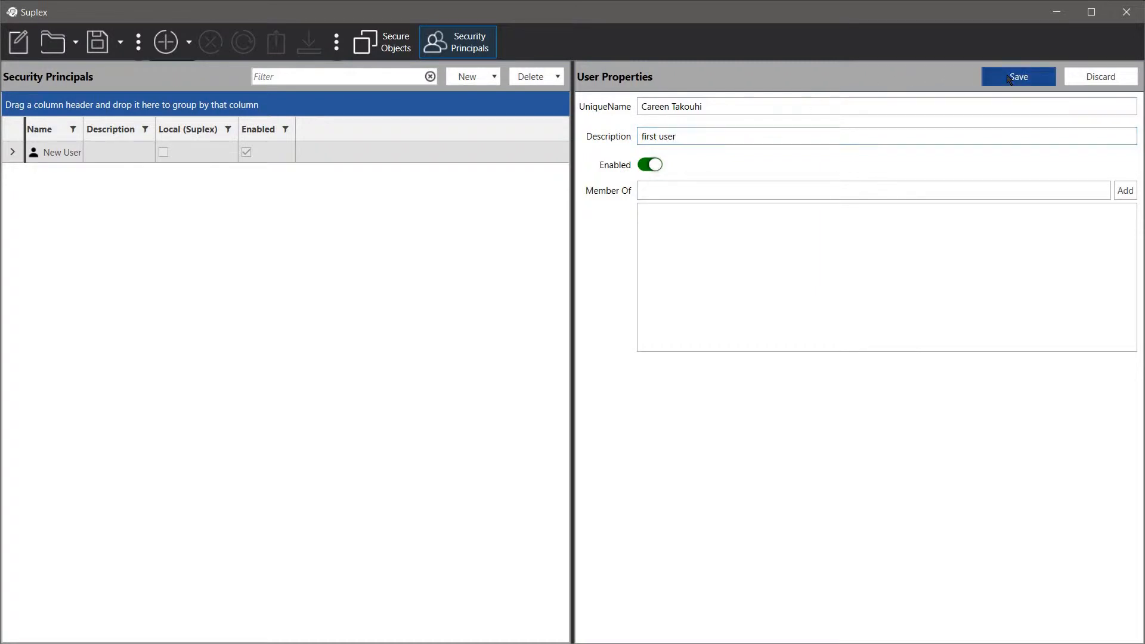
Create a local Suplex group named Admins with the first user as member, and save it.
click(480, 76)
click(497, 123)
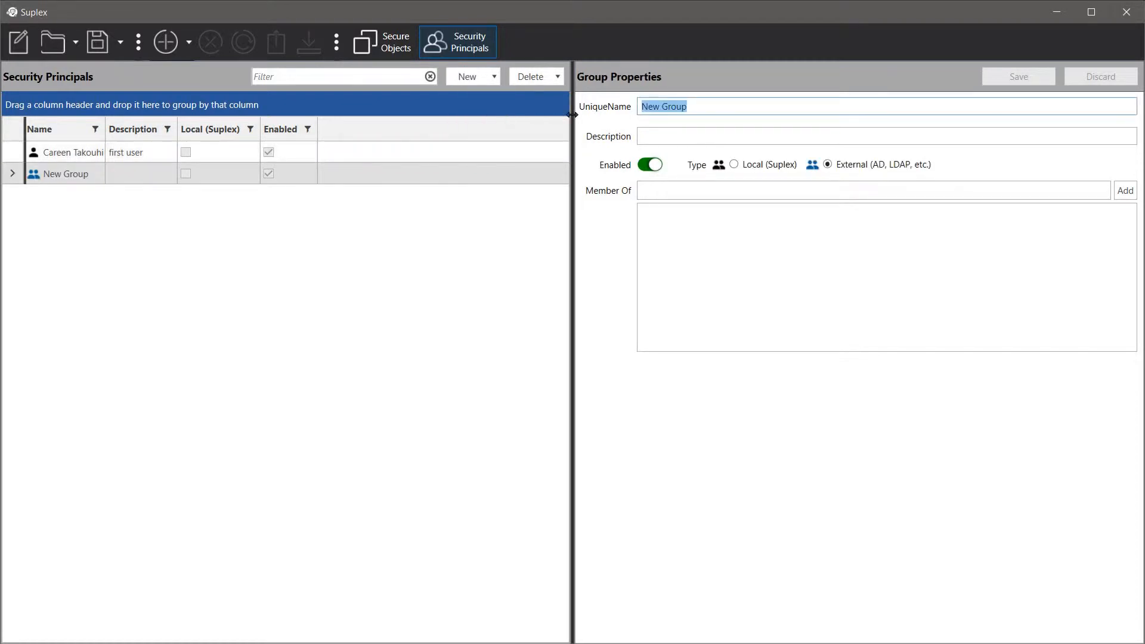
text(Admins)
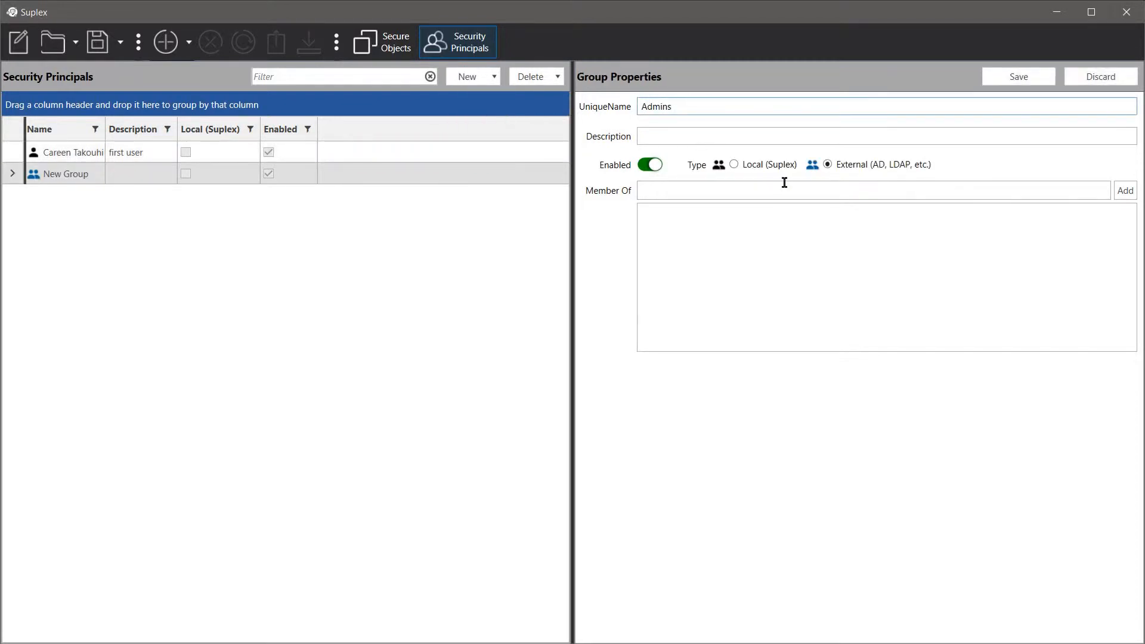
click(775, 172)
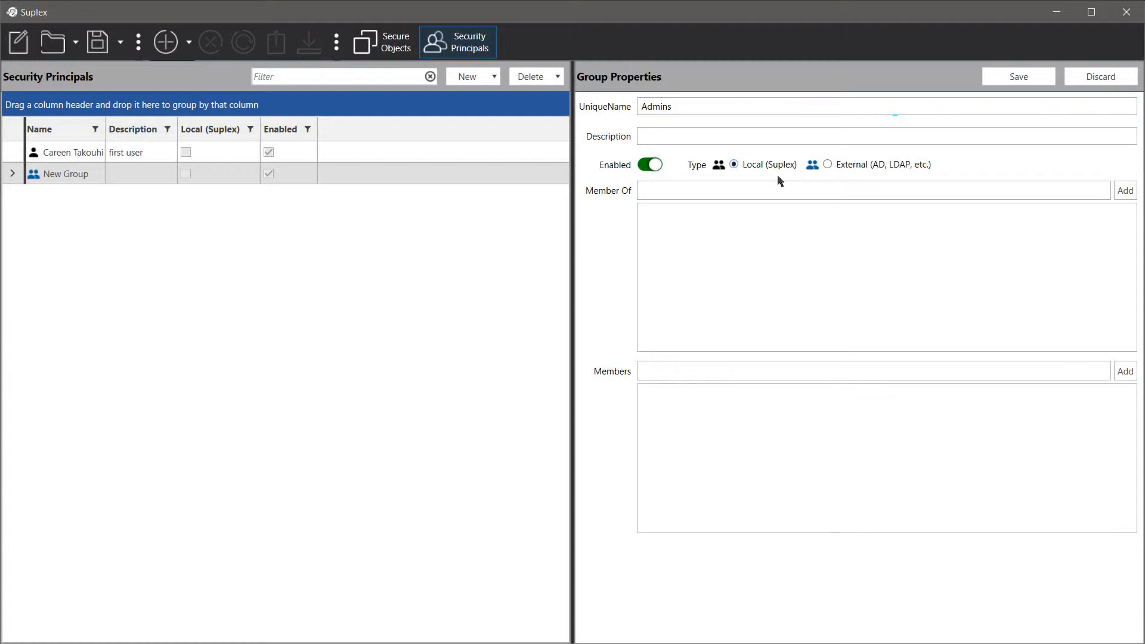
click(787, 377)
click(949, 399)
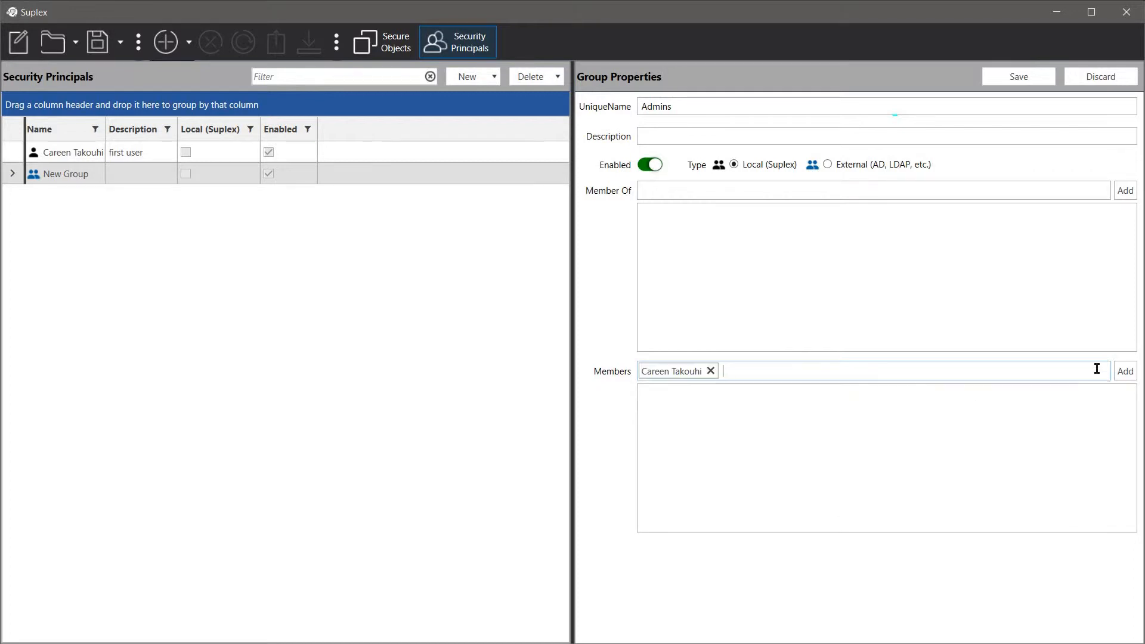
click(1125, 371)
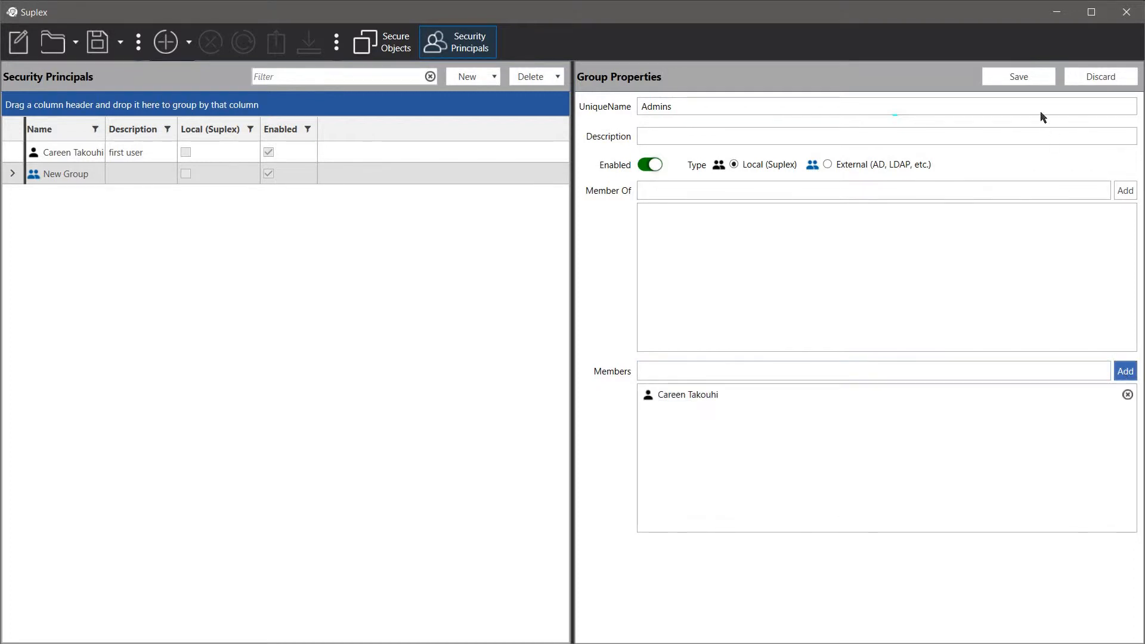
click(1030, 82)
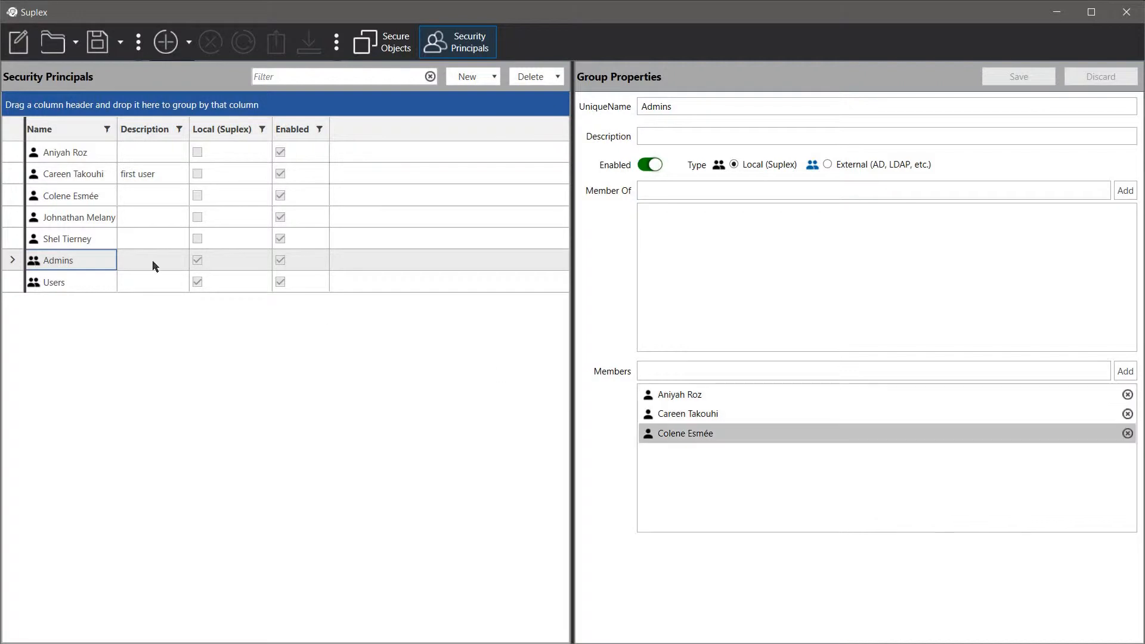
Select the Users group to review its two user members.
click(10, 285)
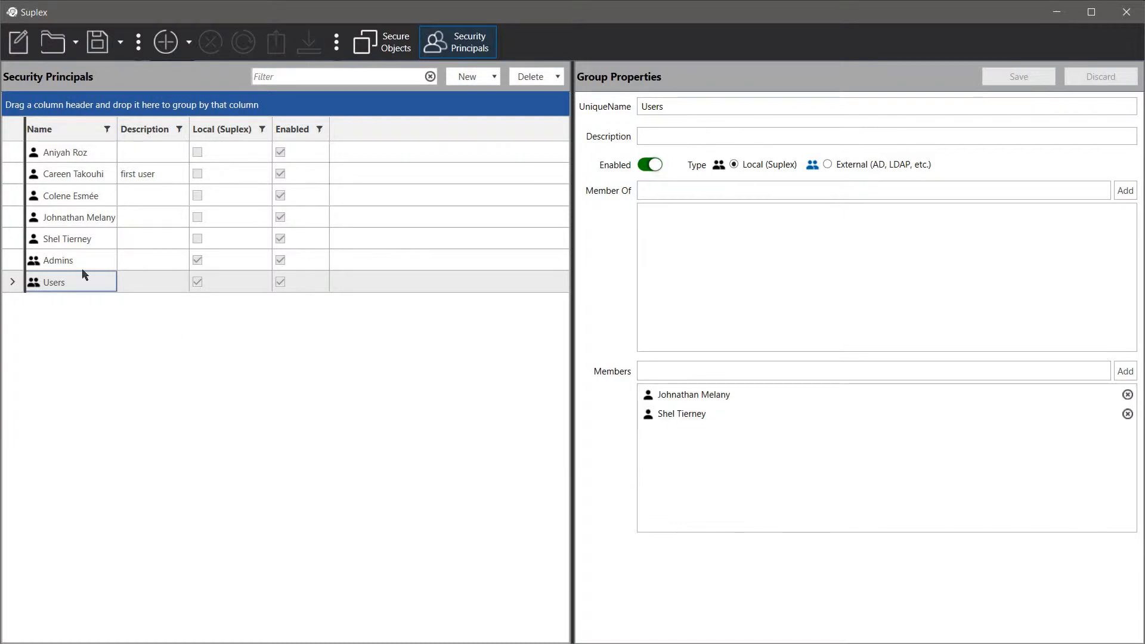
Disable one member of the Users group and save the change.
click(58, 218)
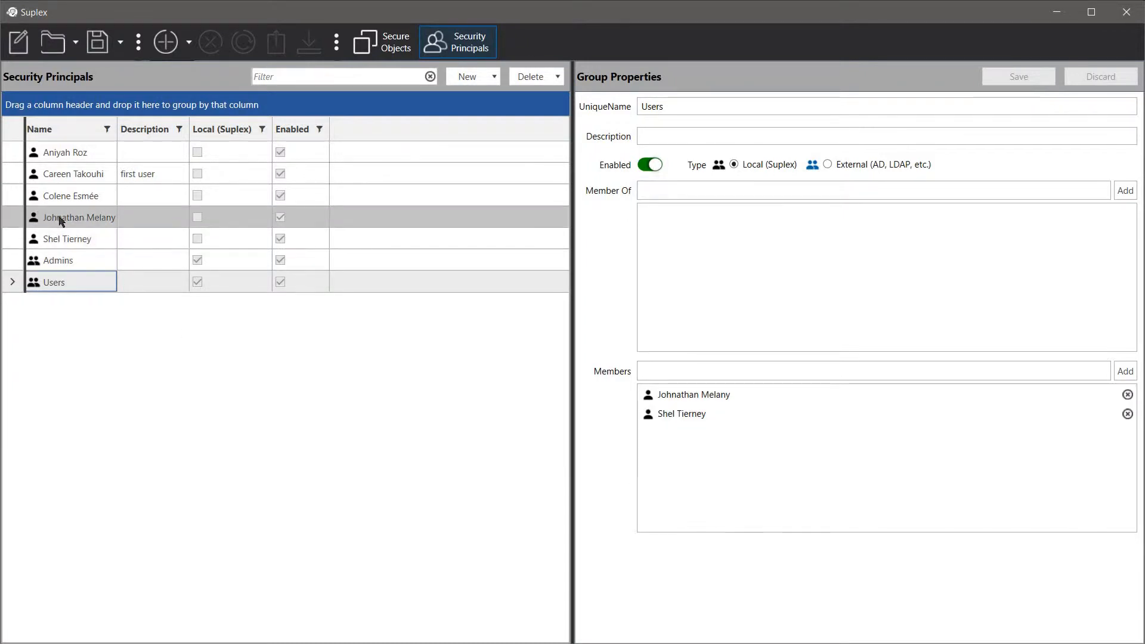
click(650, 166)
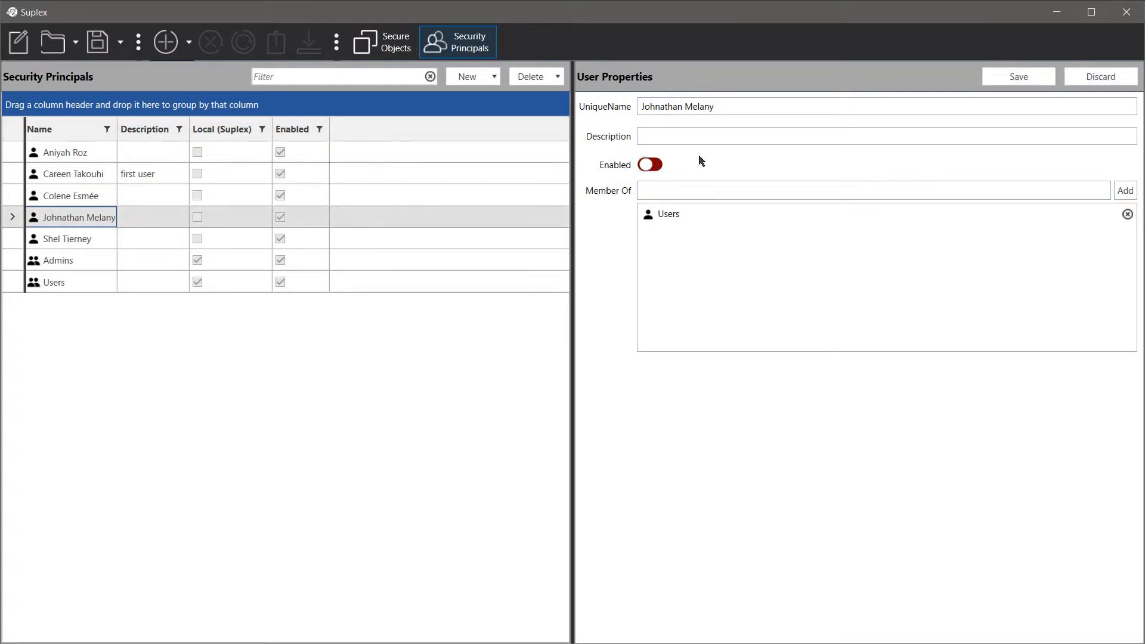
click(1029, 84)
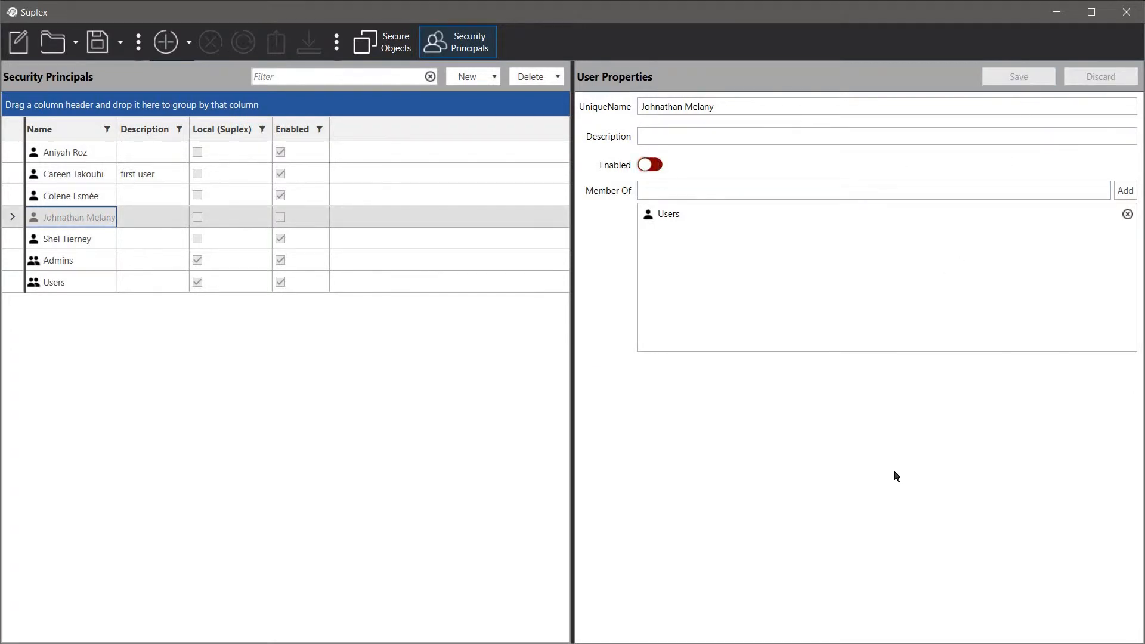
Create a new root secure object with UniqueName frmMain.
click(367, 44)
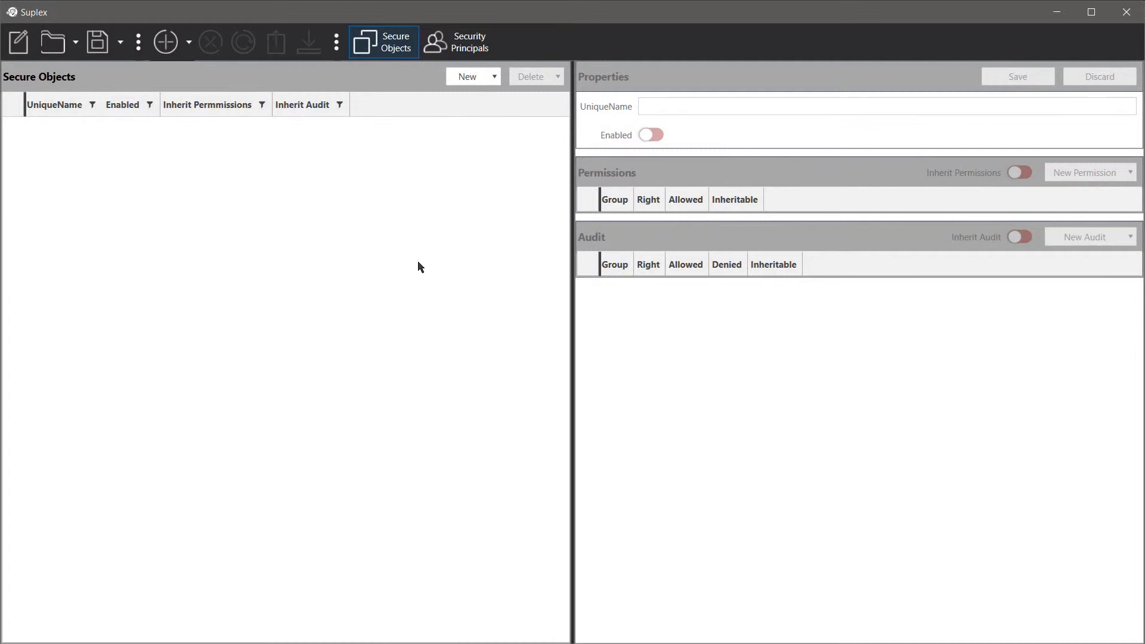
click(494, 77)
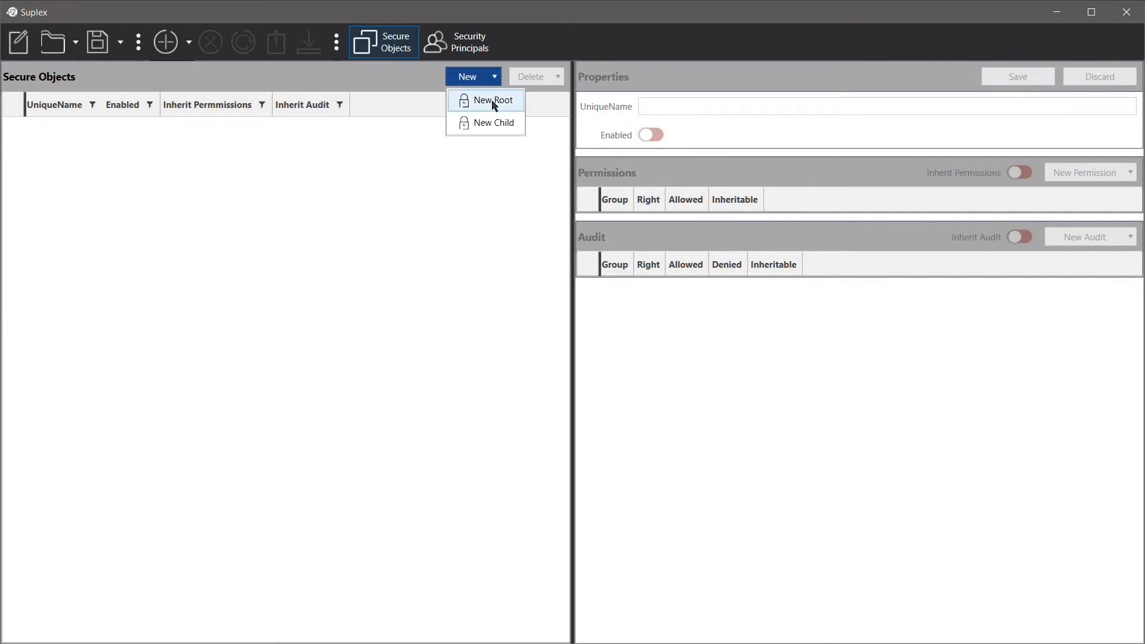
click(494, 102)
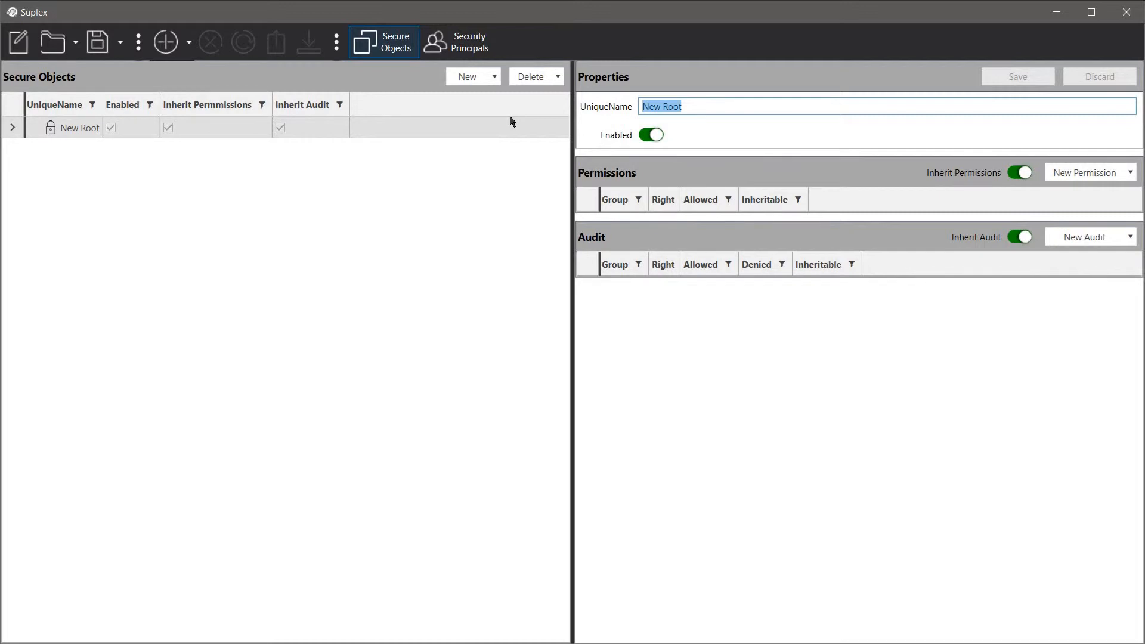
text(frm)
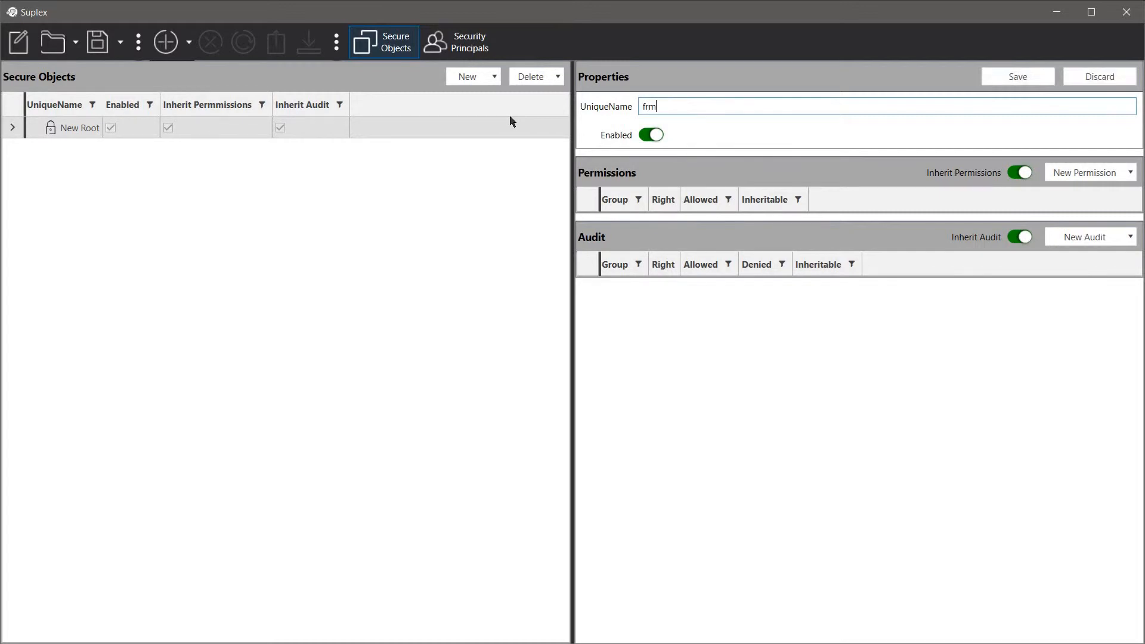
text(Main)
Give the Admins group a UI\FullControl permission on frmMain and save it.
click(1096, 177)
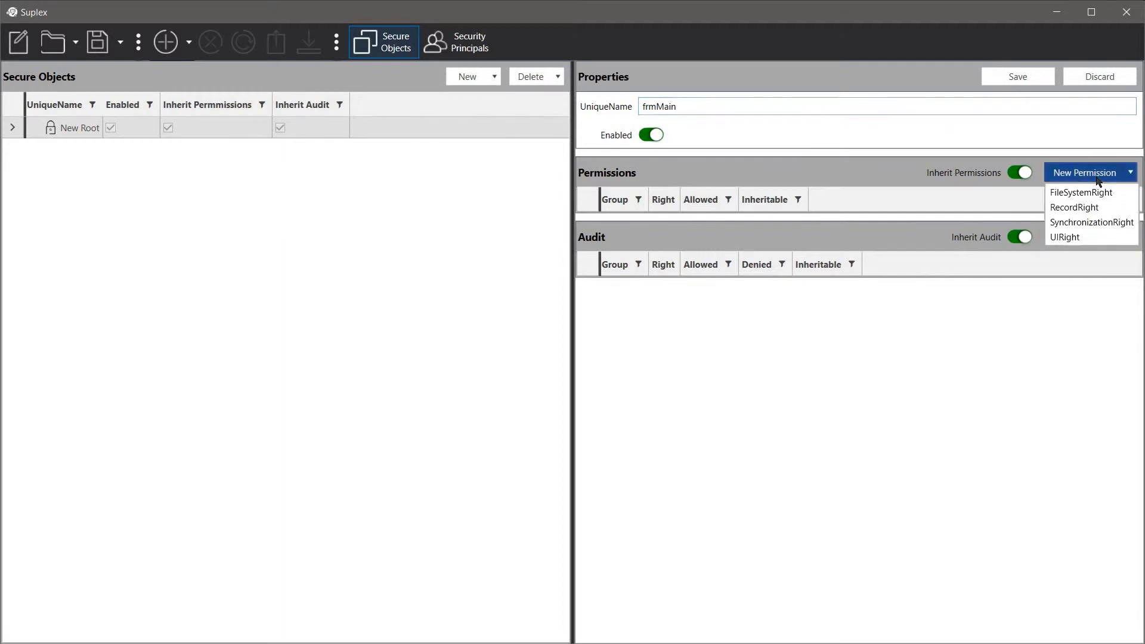
click(1074, 240)
click(629, 224)
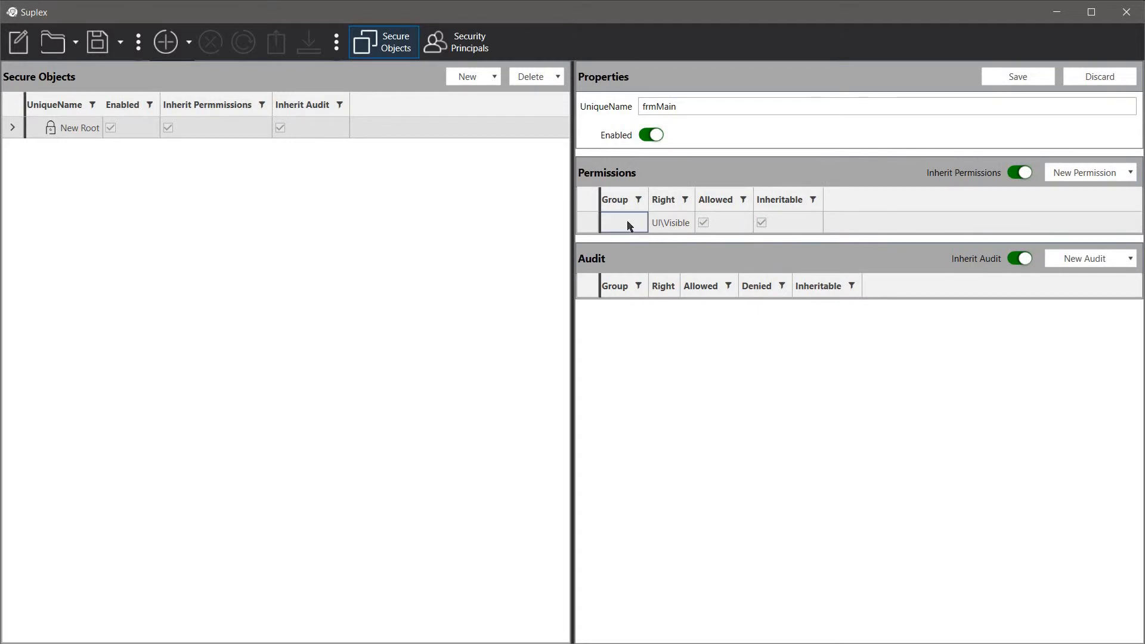
click(630, 224)
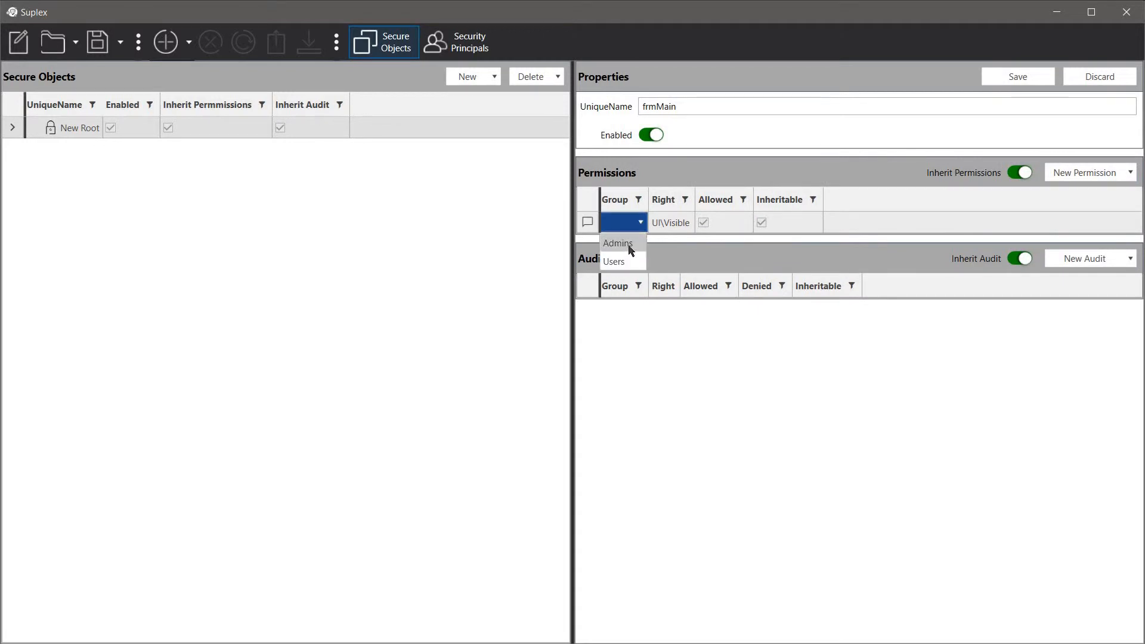
click(631, 244)
click(683, 226)
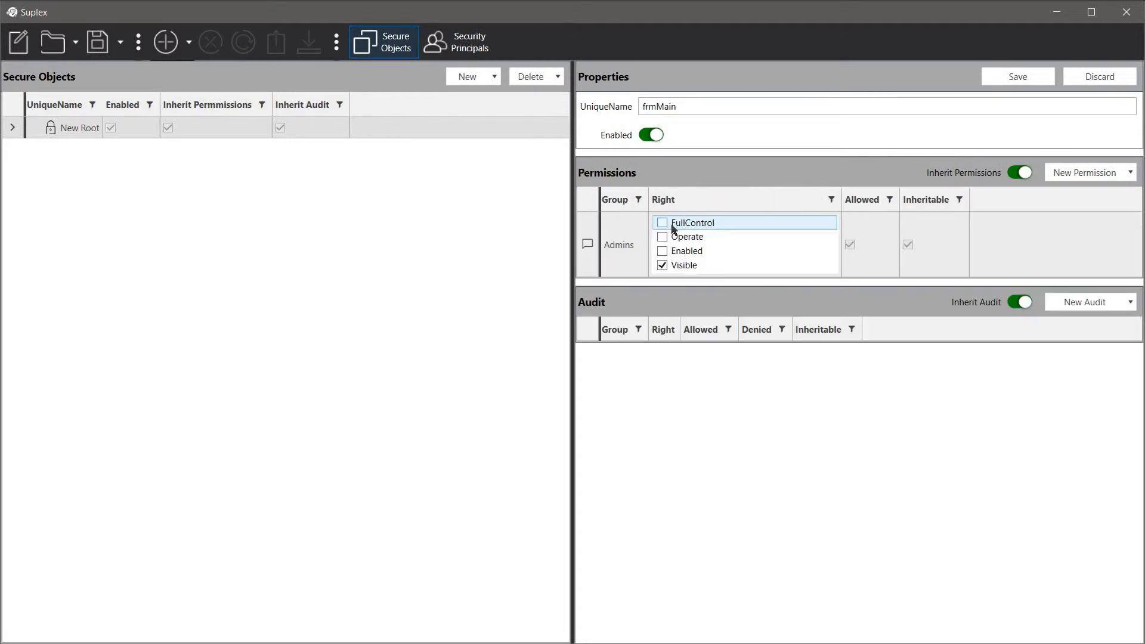
click(663, 224)
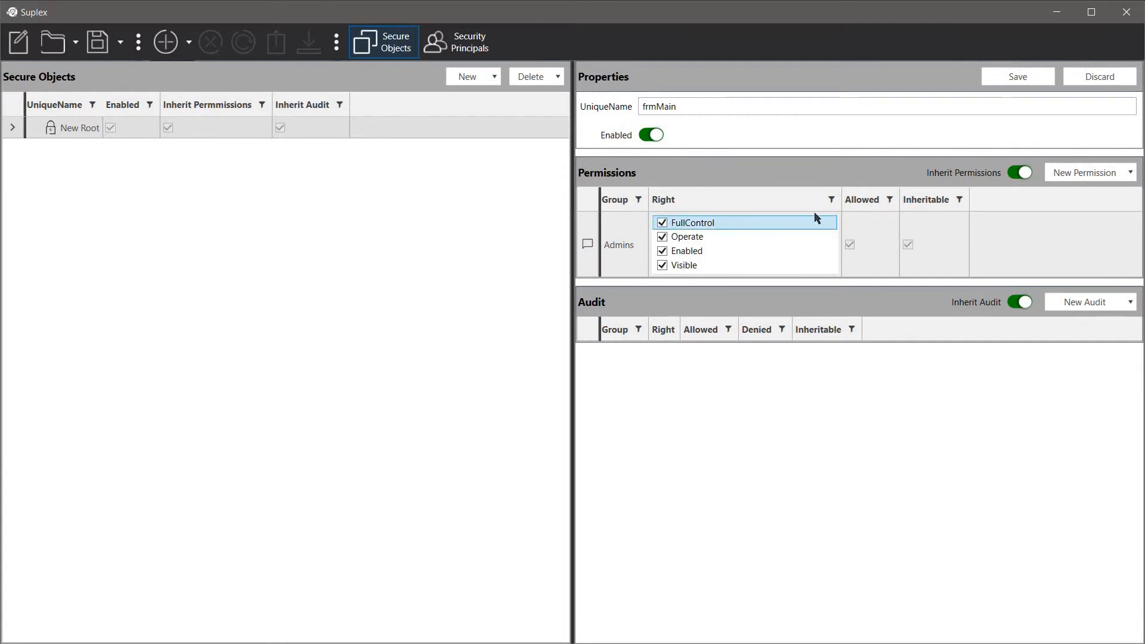
key(Return)
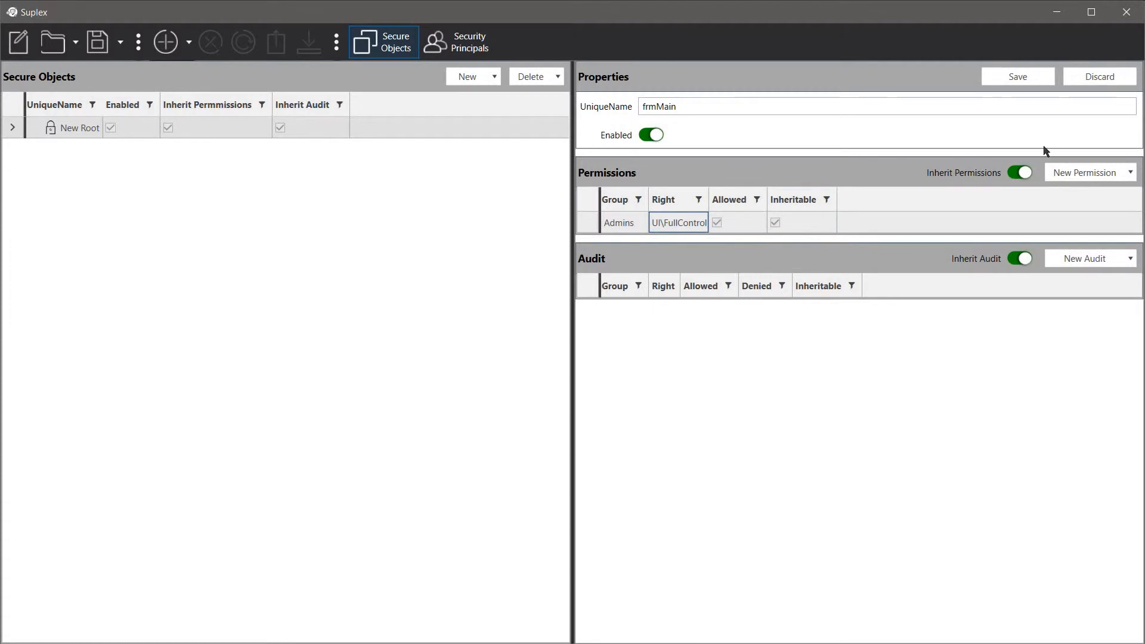
click(1027, 81)
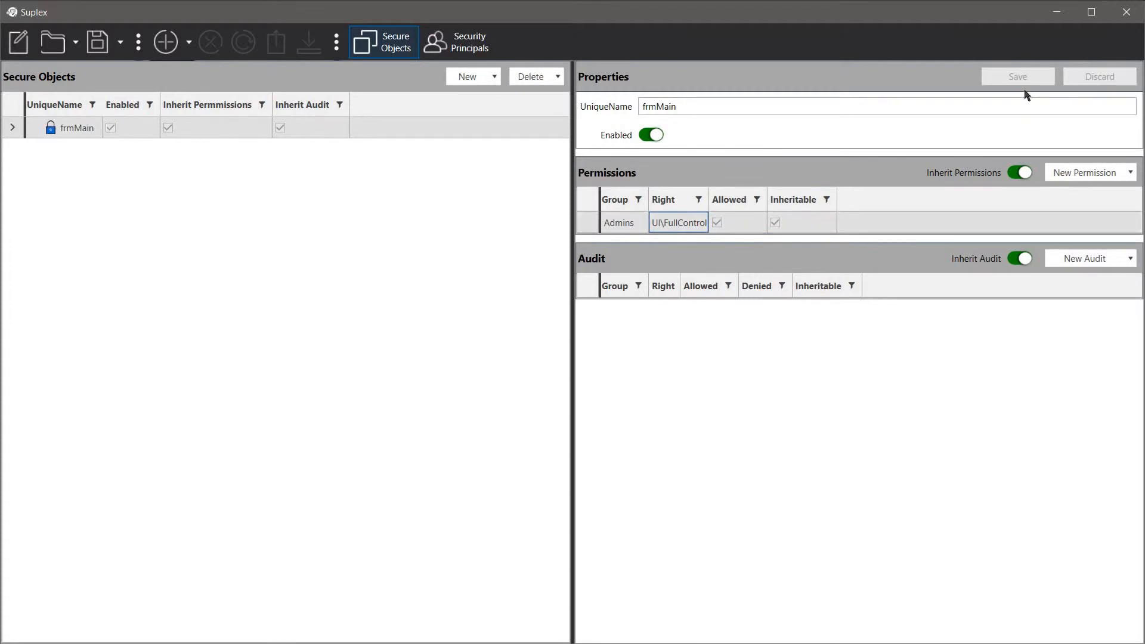
Add a UI\Visible permission for the Users group to frmMain and save.
click(1070, 176)
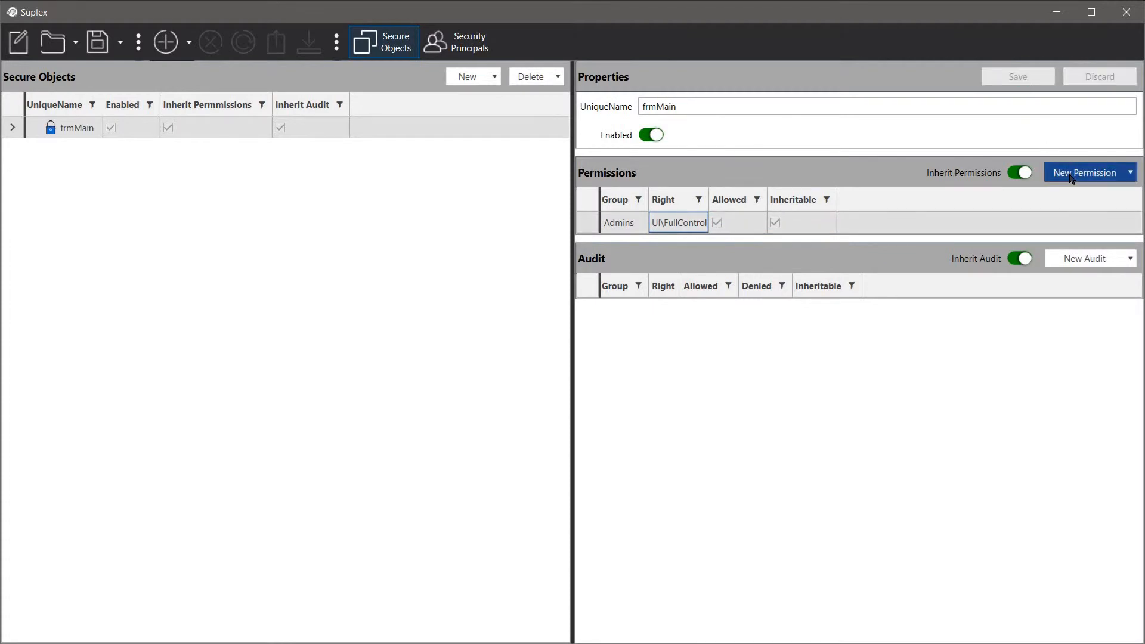
click(1064, 237)
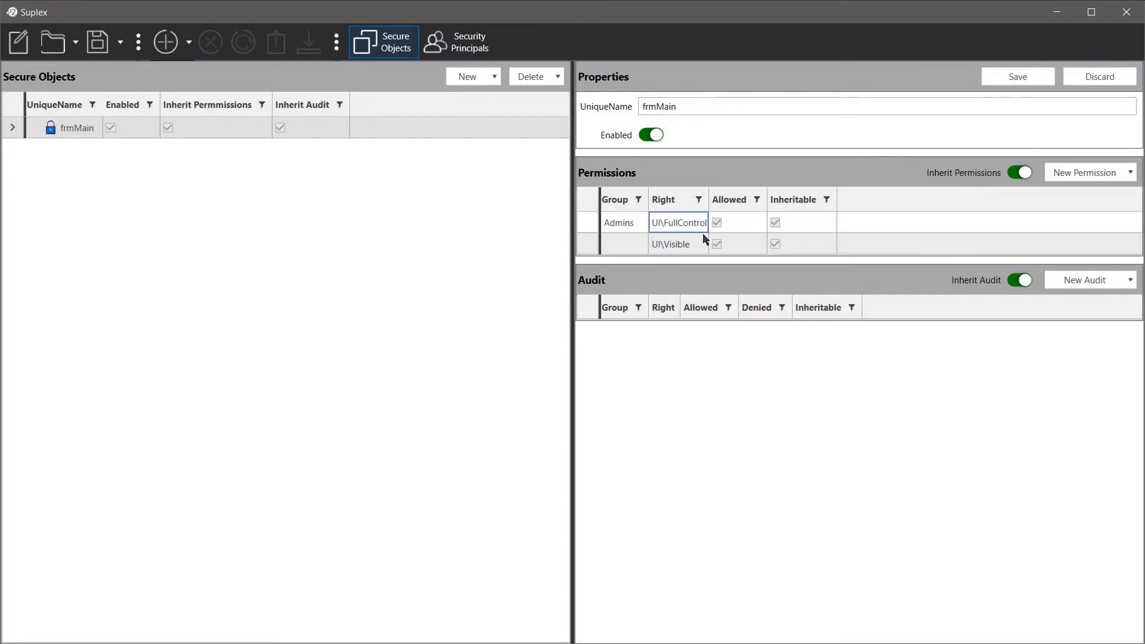
click(631, 243)
click(631, 243)
click(628, 286)
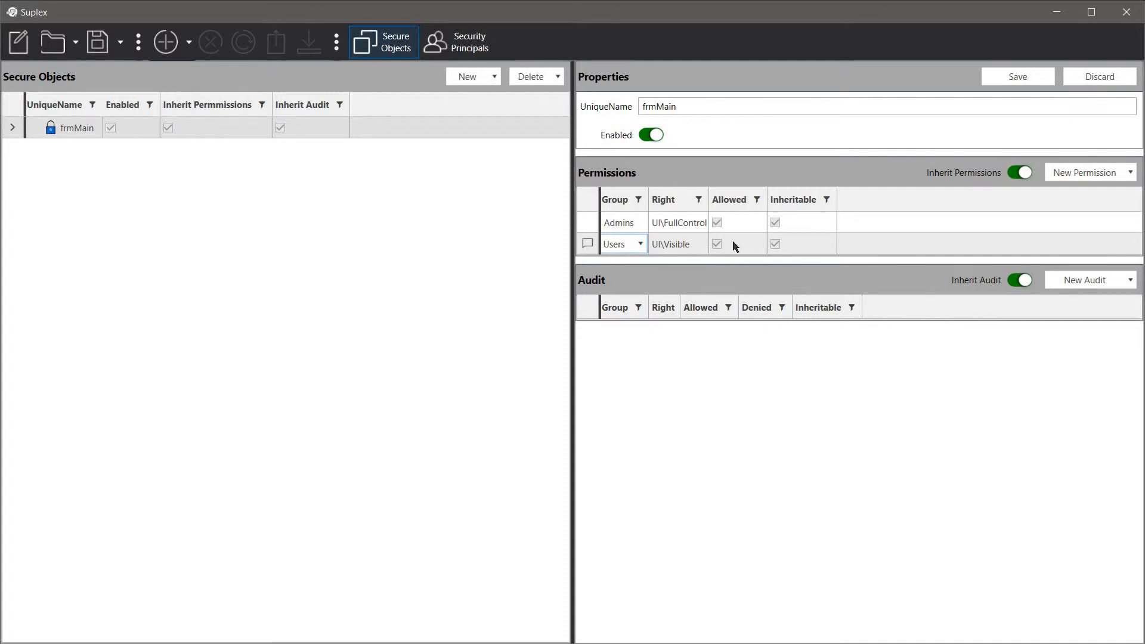
click(1021, 82)
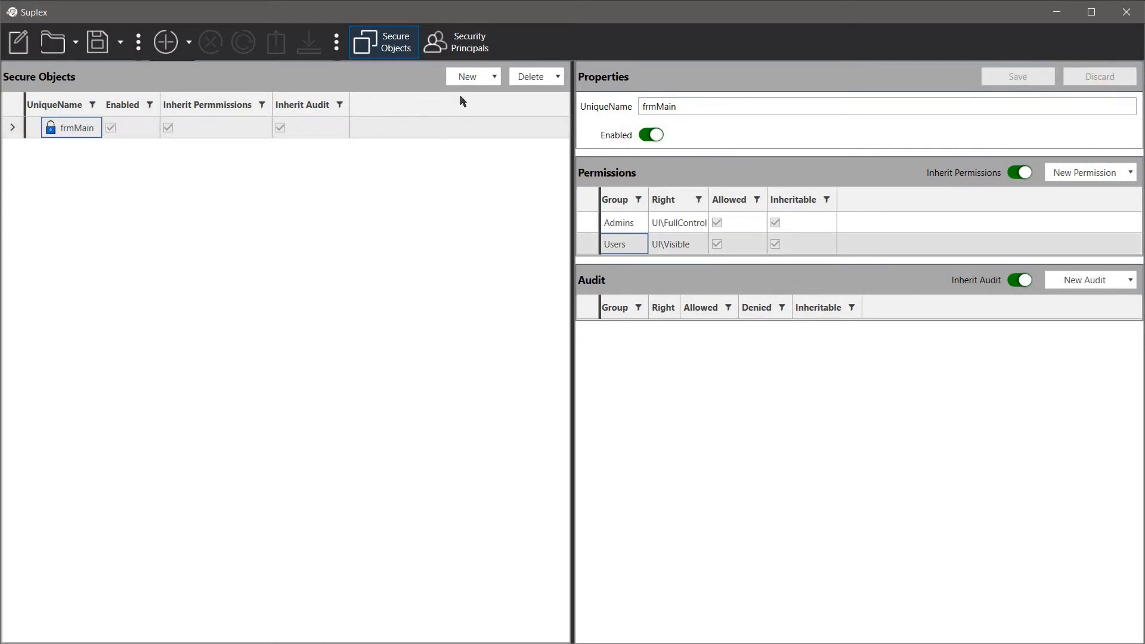
Add a child object named txtId under frmMain.
click(486, 77)
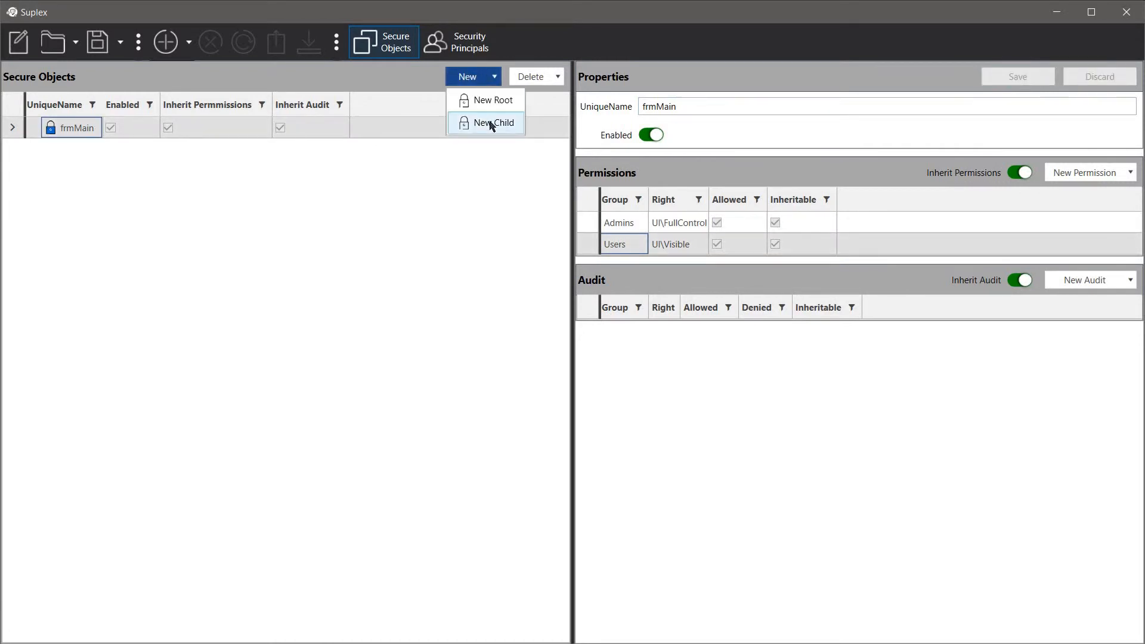
click(491, 123)
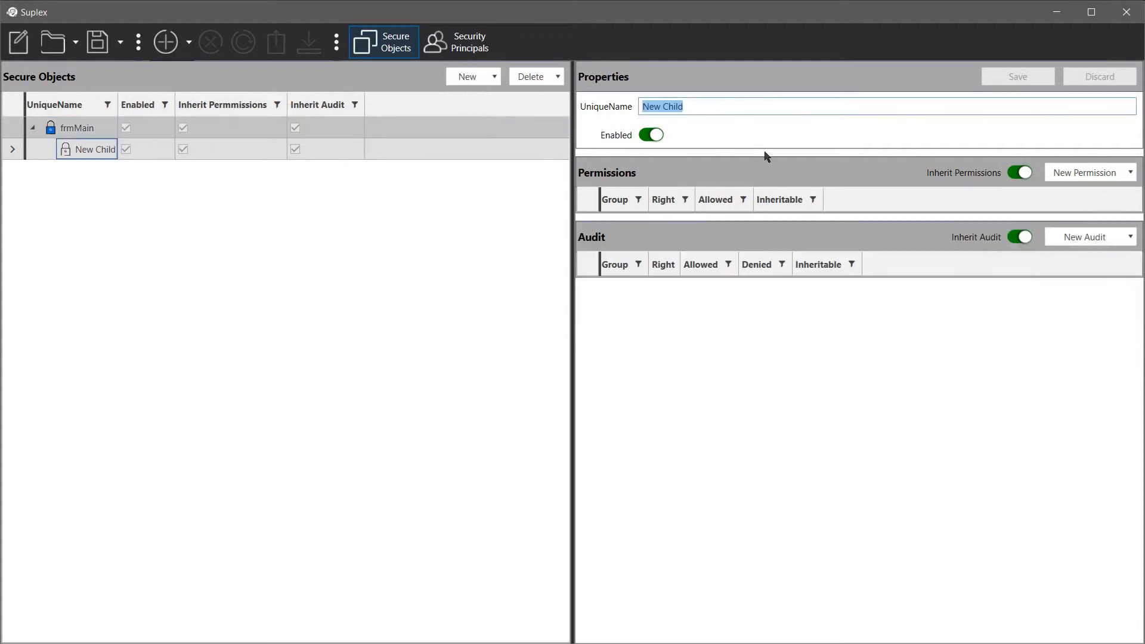
text(t)
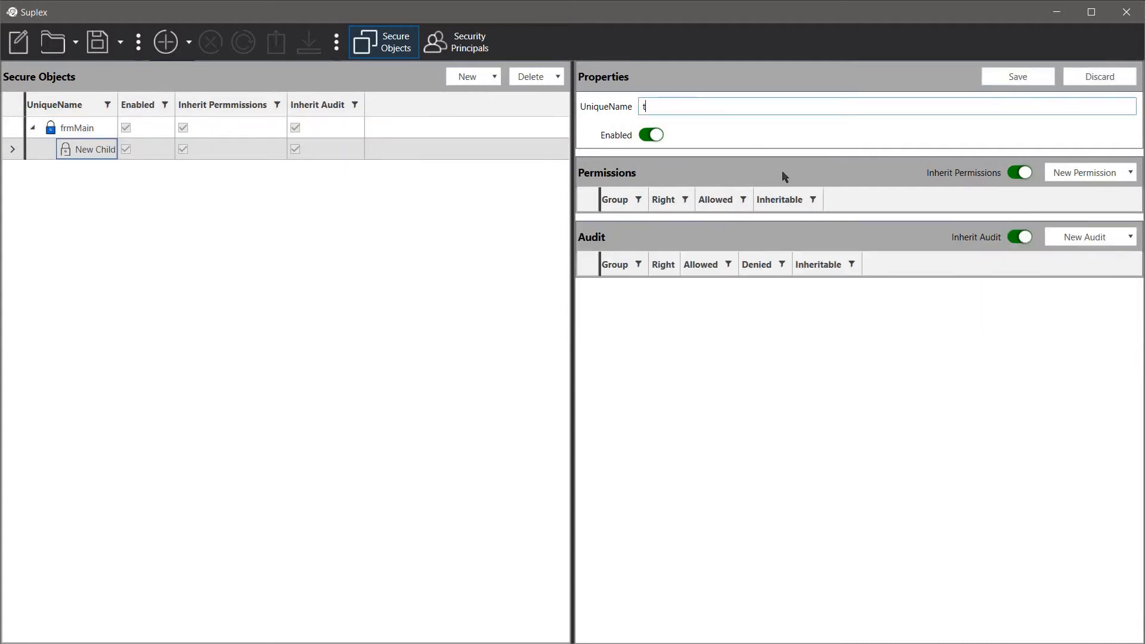
text(xtl)
Give txtId a Users UI\Visible permission with Allowed unchecked, and save it.
click(1067, 180)
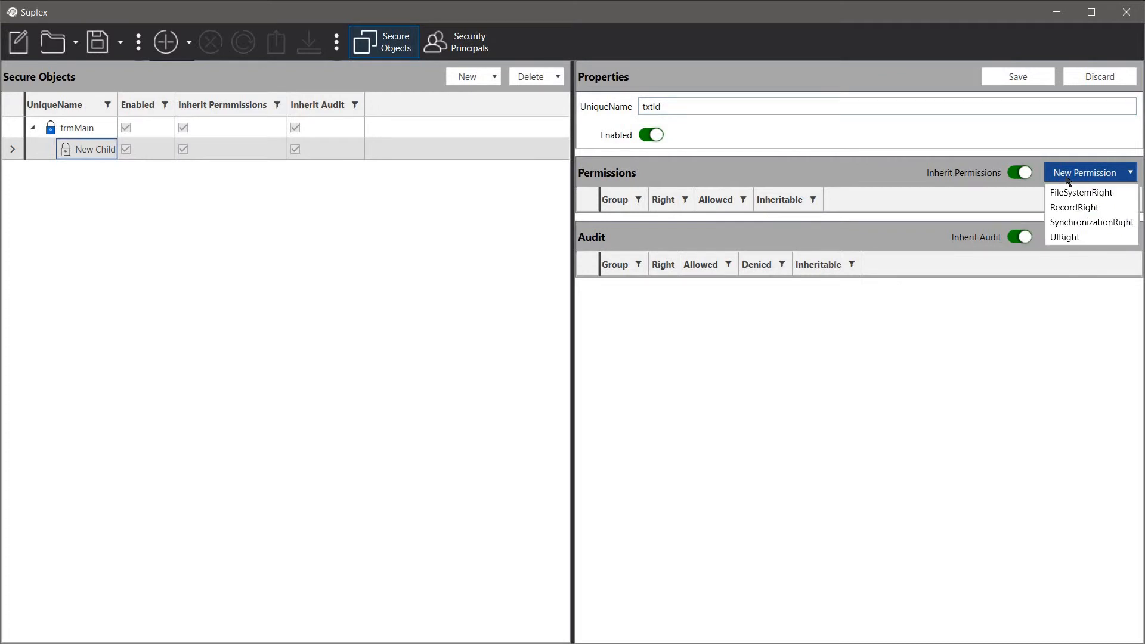
click(1067, 237)
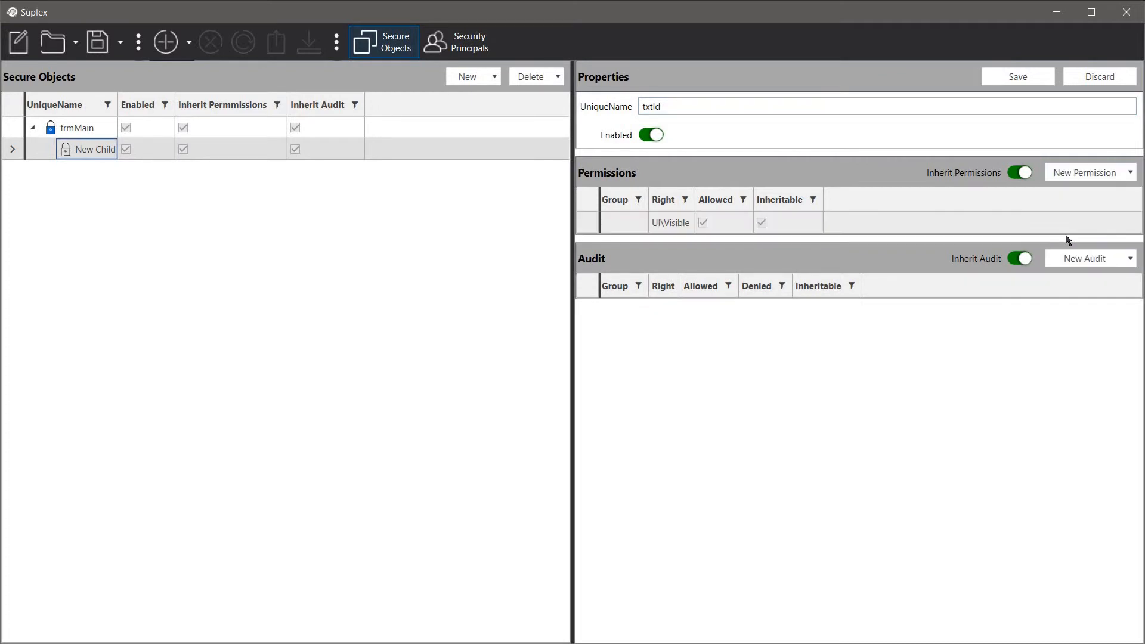
click(631, 224)
click(631, 225)
click(623, 264)
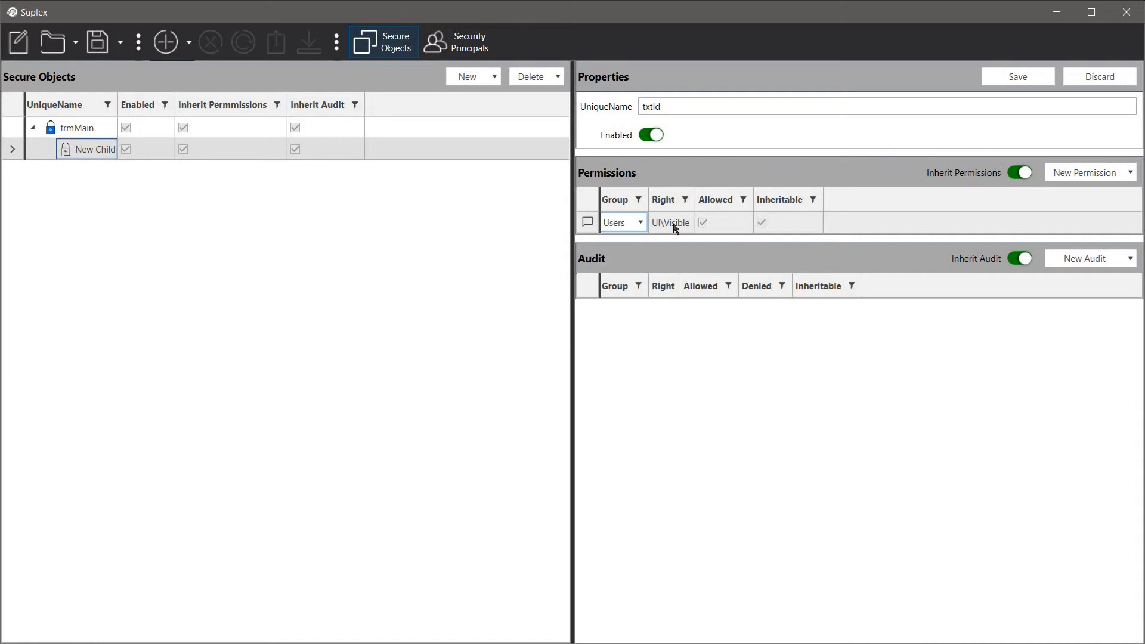
click(677, 225)
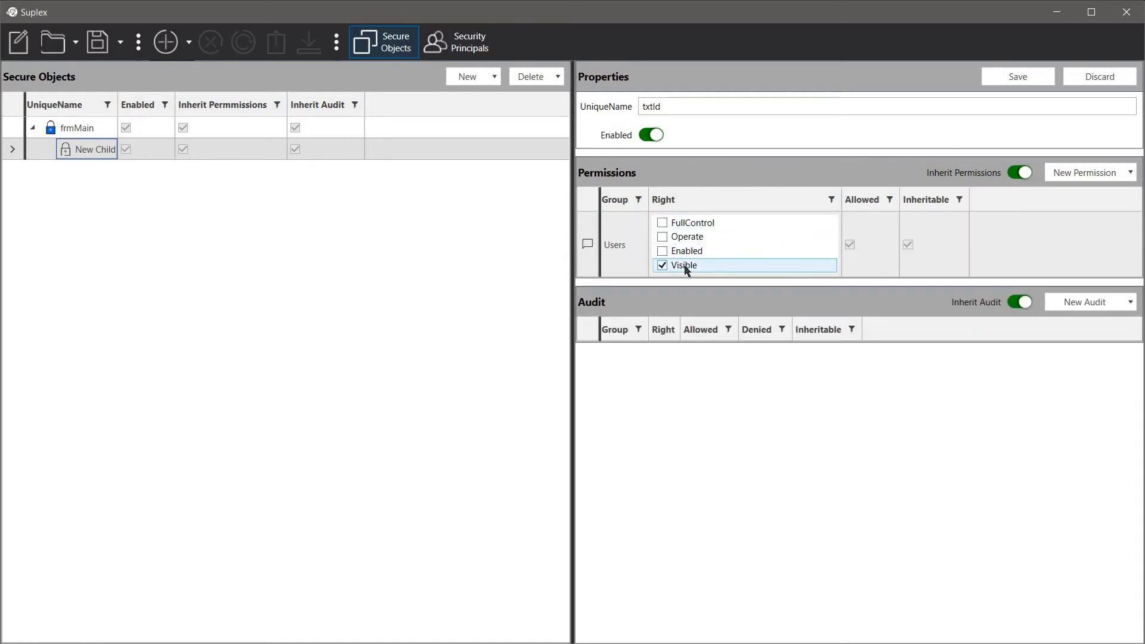
click(851, 240)
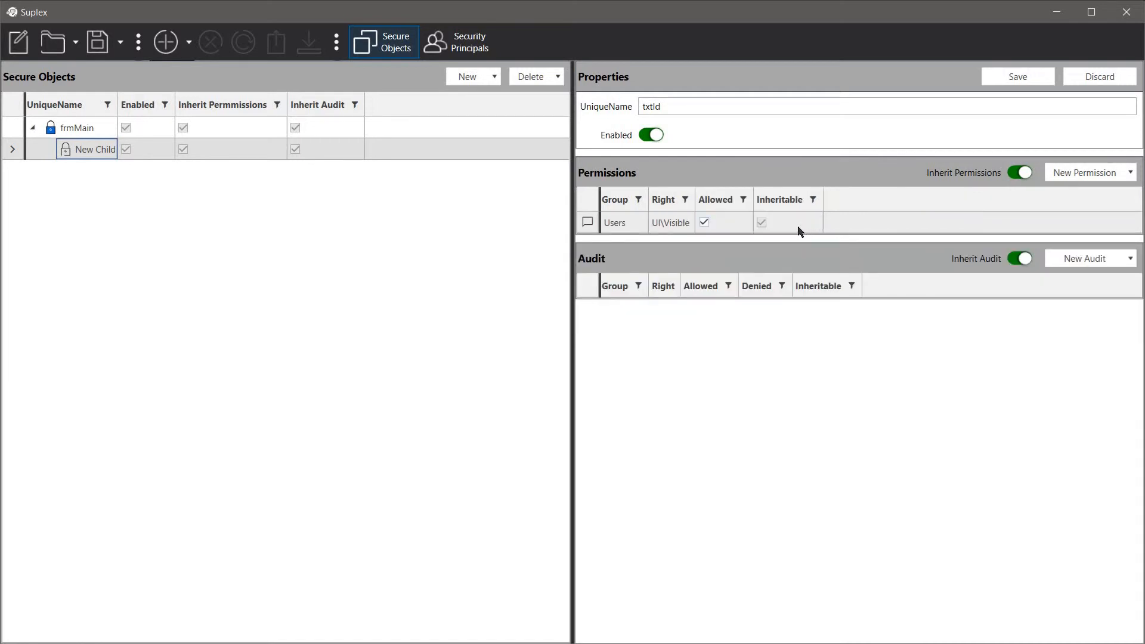
click(704, 223)
click(713, 230)
click(1016, 79)
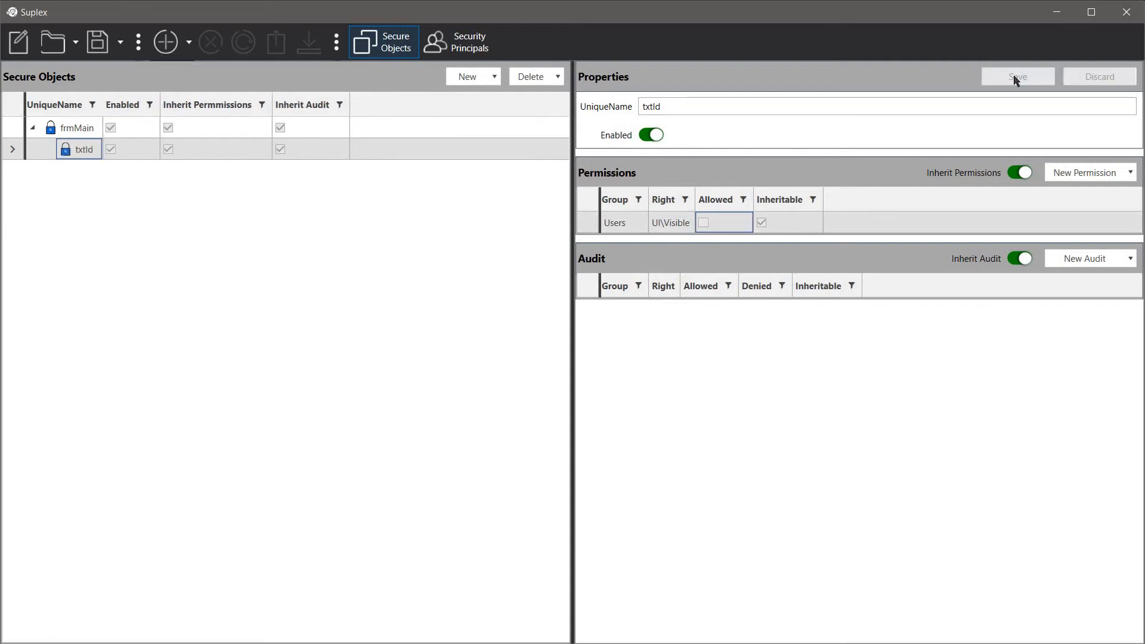
click(83, 129)
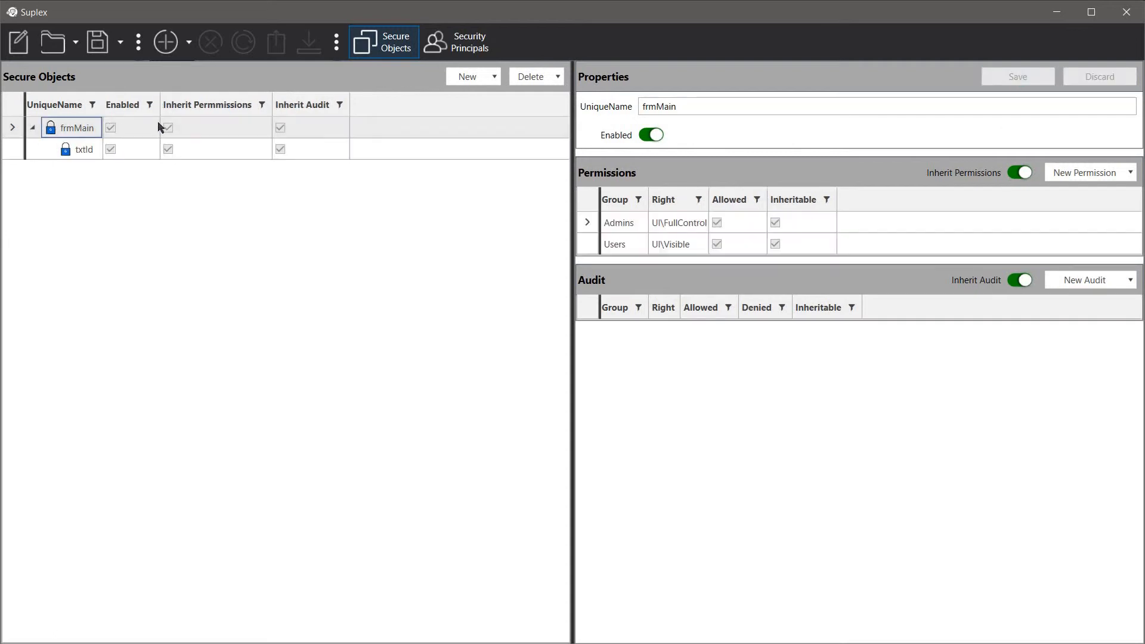
Add a second child object named btnCreate under frmMain.
click(484, 81)
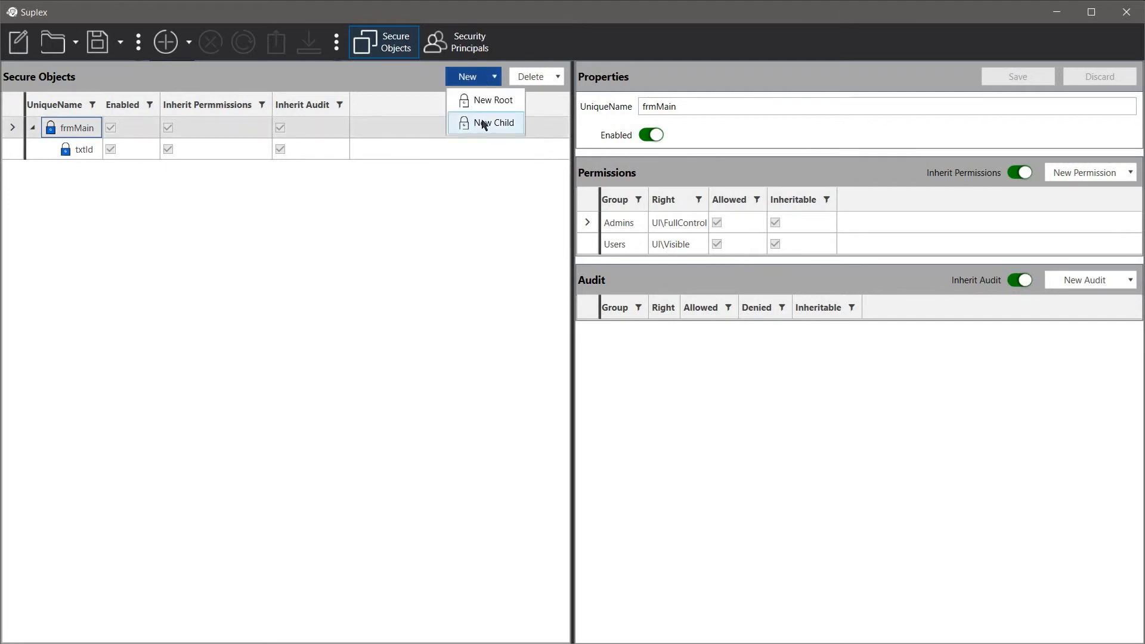
click(483, 123)
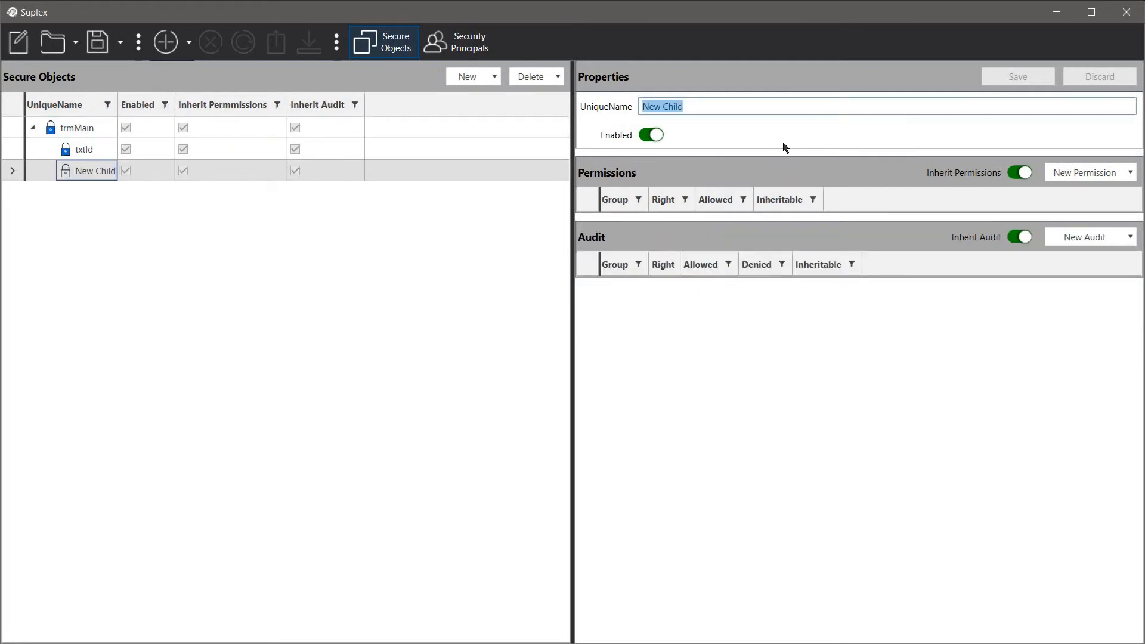
text(btn)
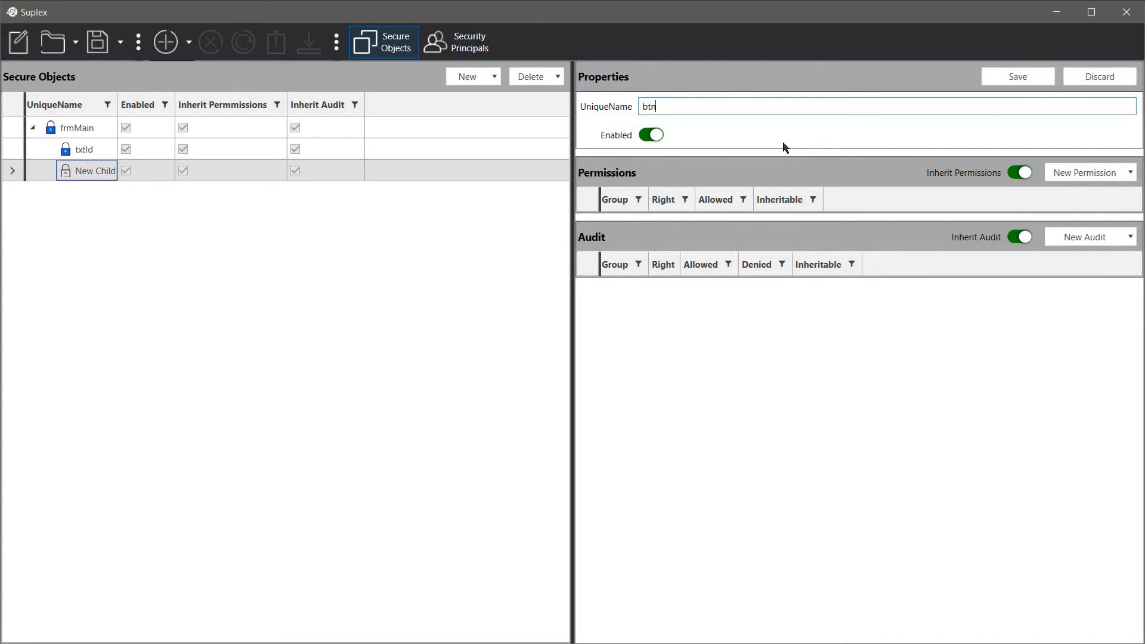
text(Create)
Give btnCreate an Admins Record\Insert permission, List removed, and save it.
click(1084, 174)
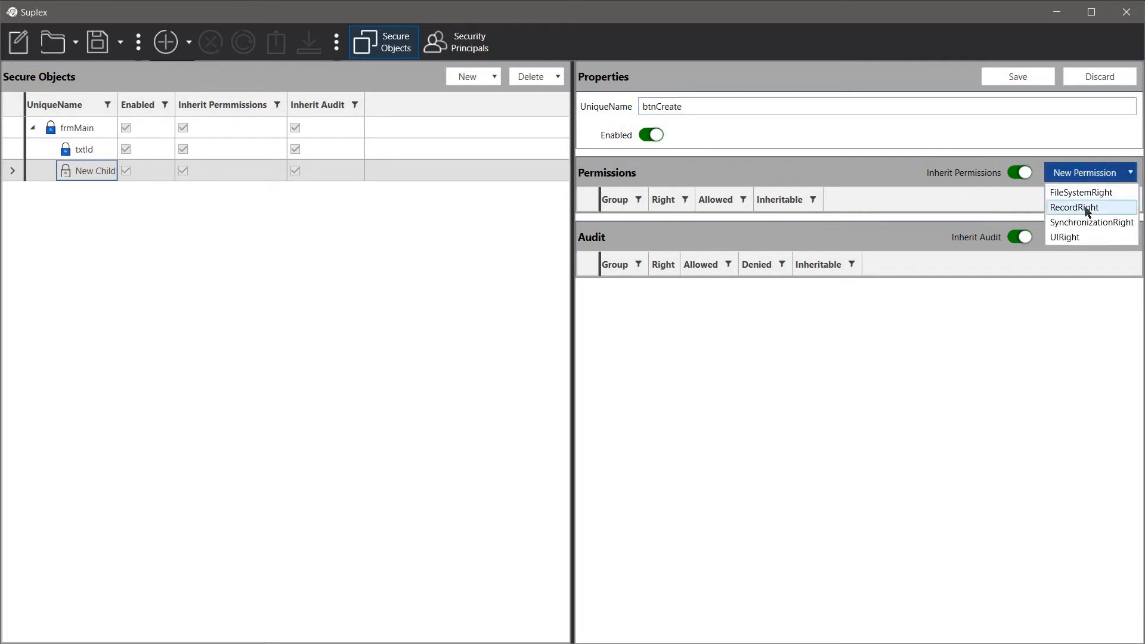
click(1087, 208)
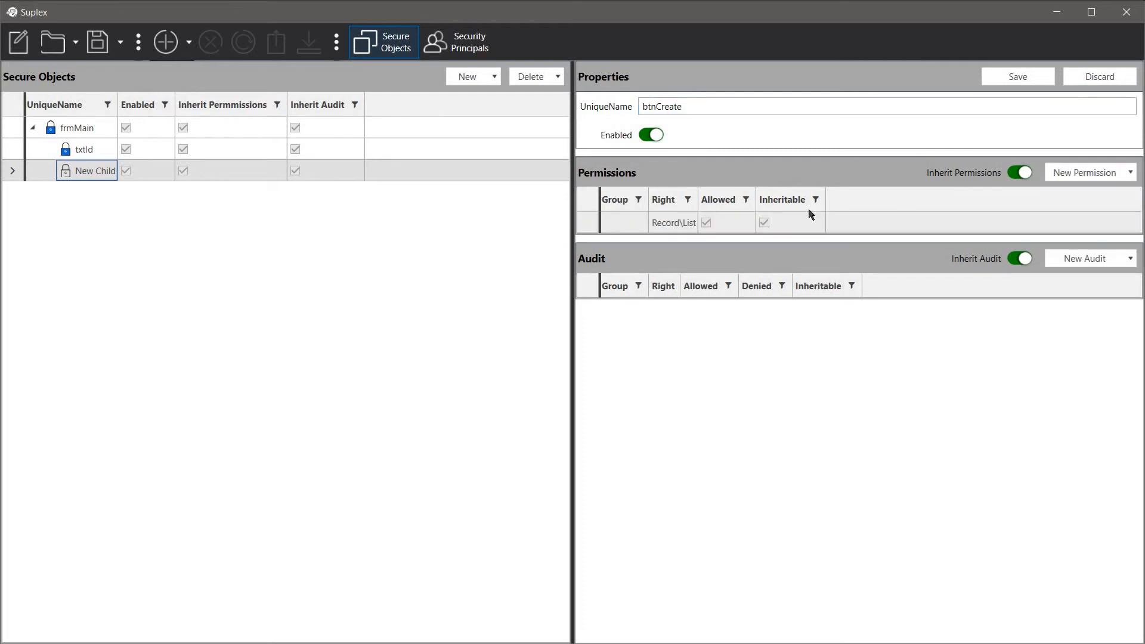
click(620, 229)
click(621, 230)
click(618, 243)
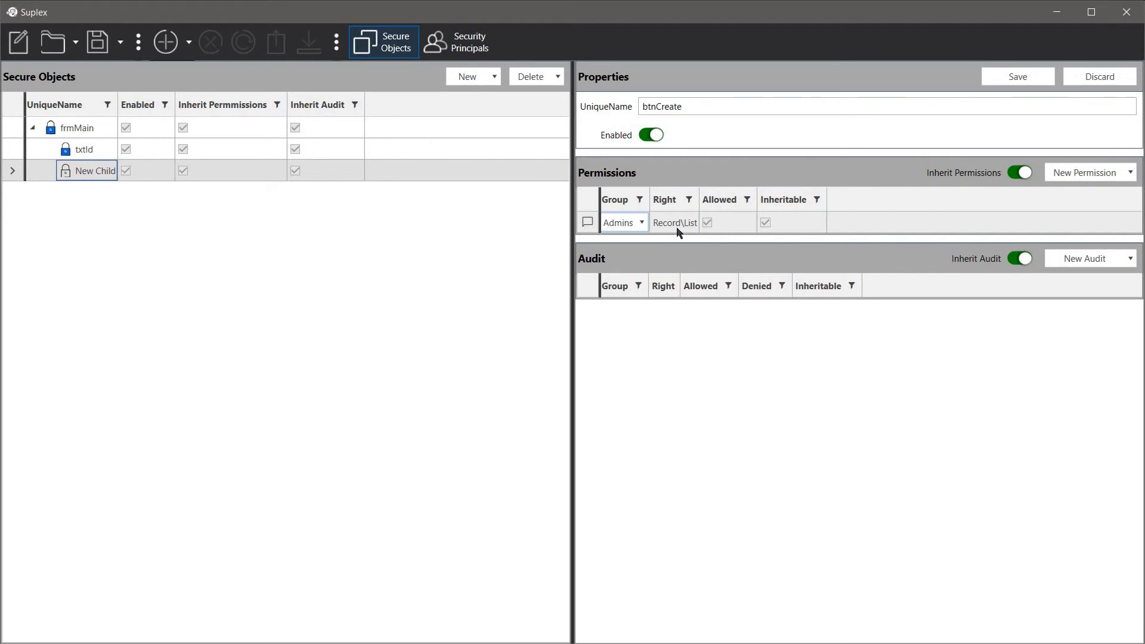
click(678, 229)
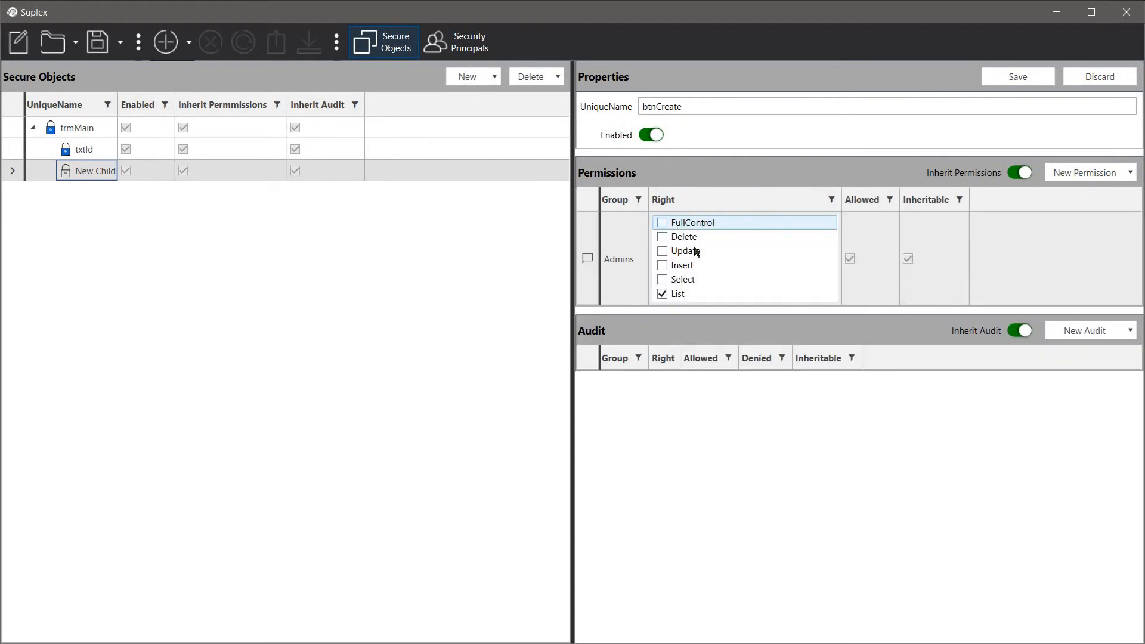
click(666, 270)
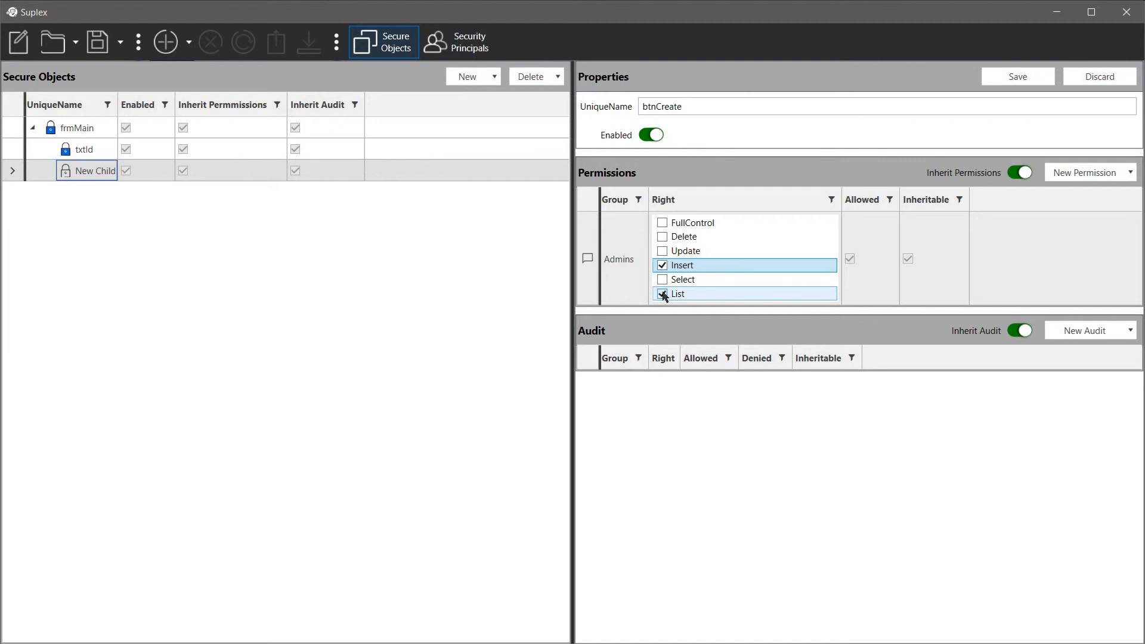
click(663, 294)
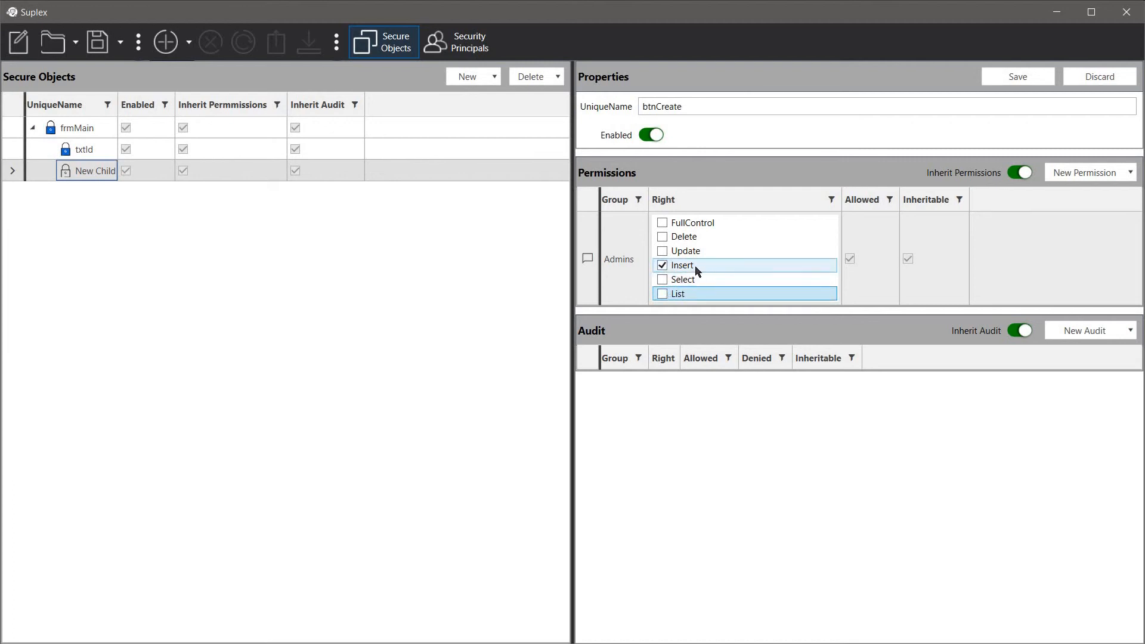
key(Return)
click(1026, 74)
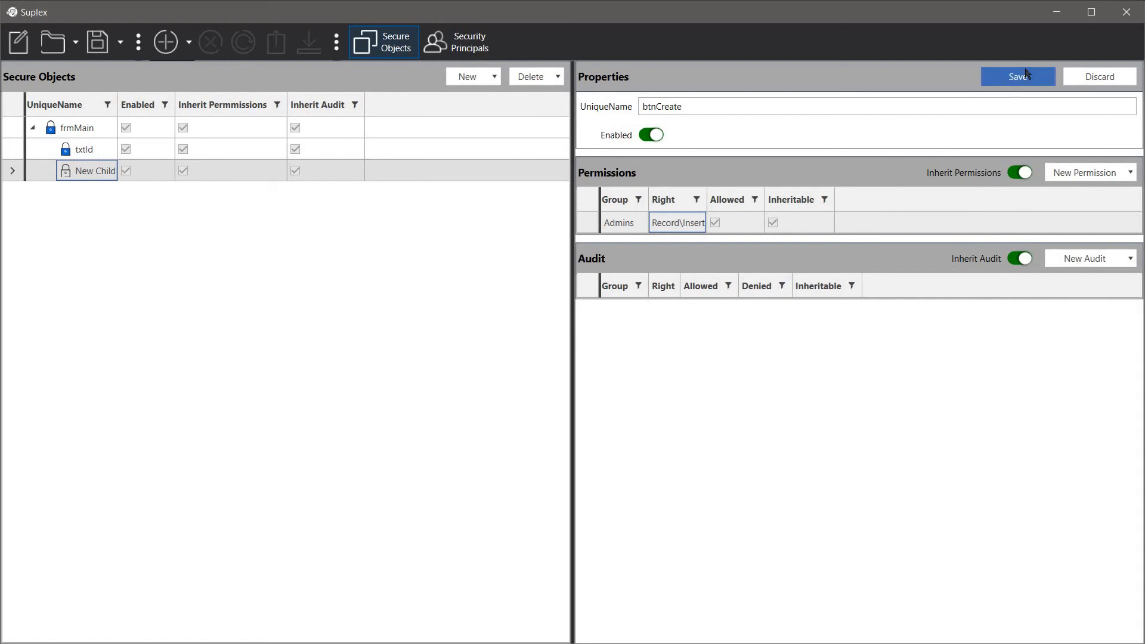
click(1027, 83)
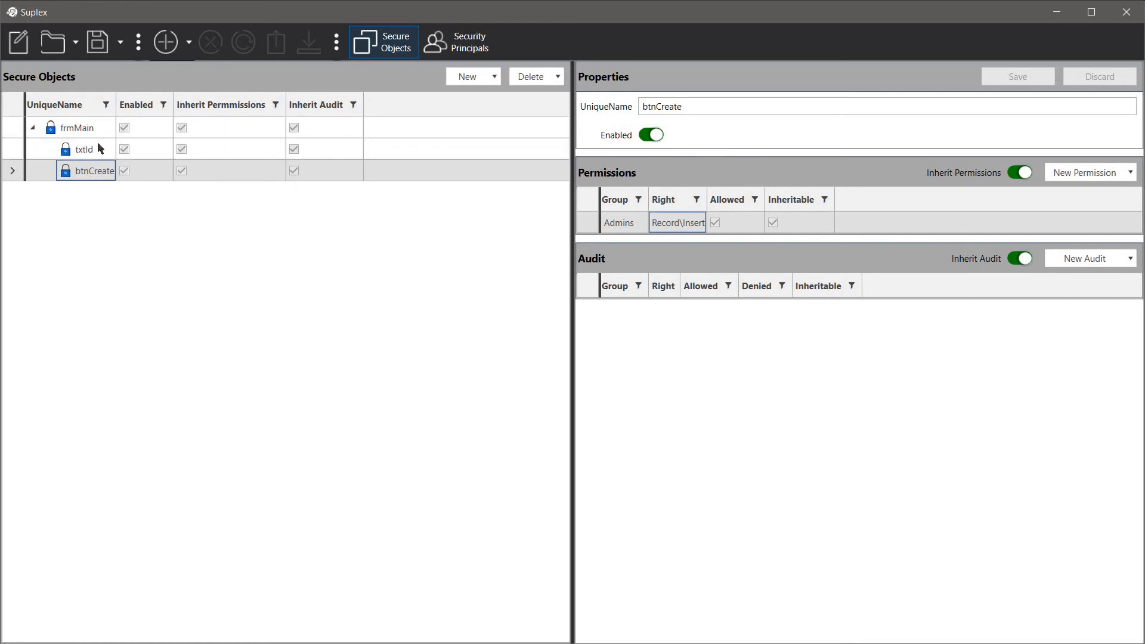
Save the store to a file named sample.
click(98, 52)
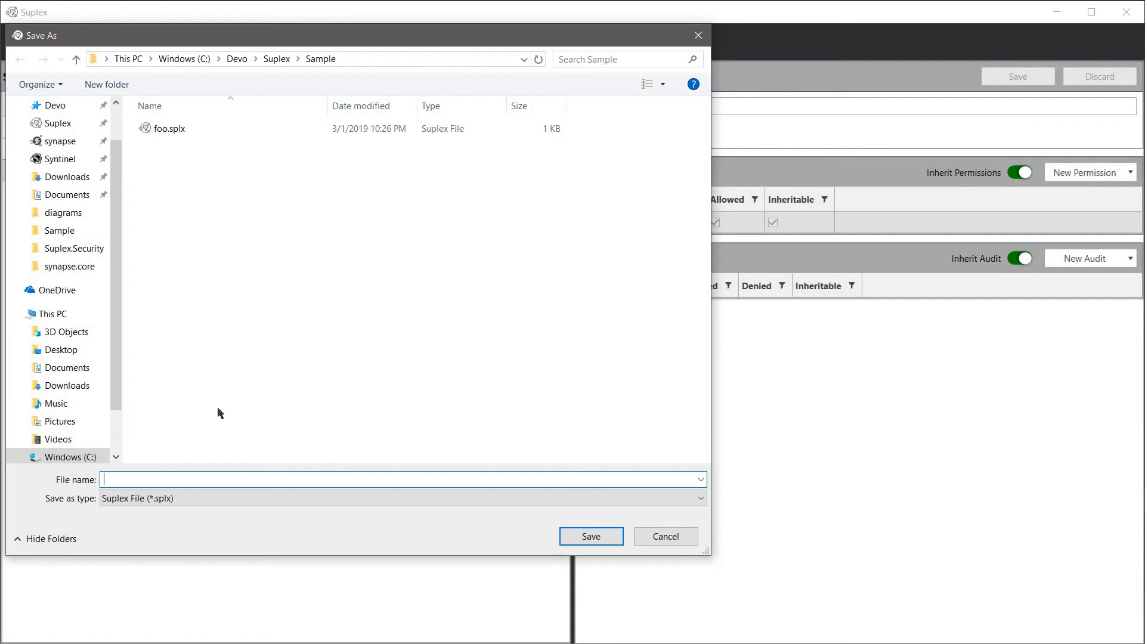
text(sample)
key(Return)
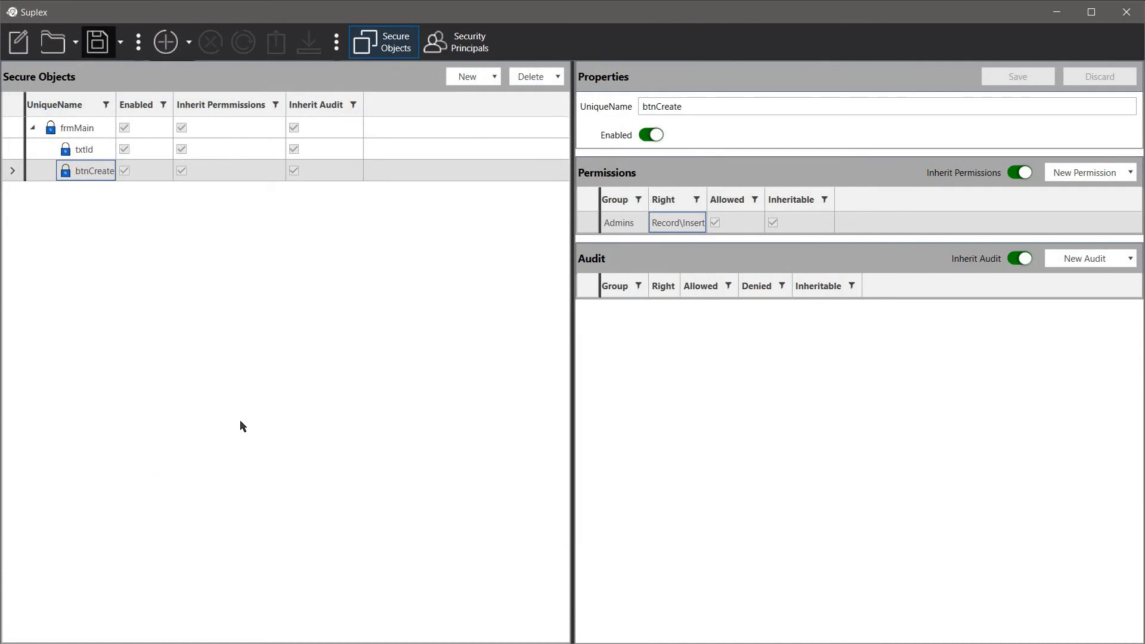
Permanently delete foo.splx from the Sample folder and open sample.splx in the code editor.
click(1056, 12)
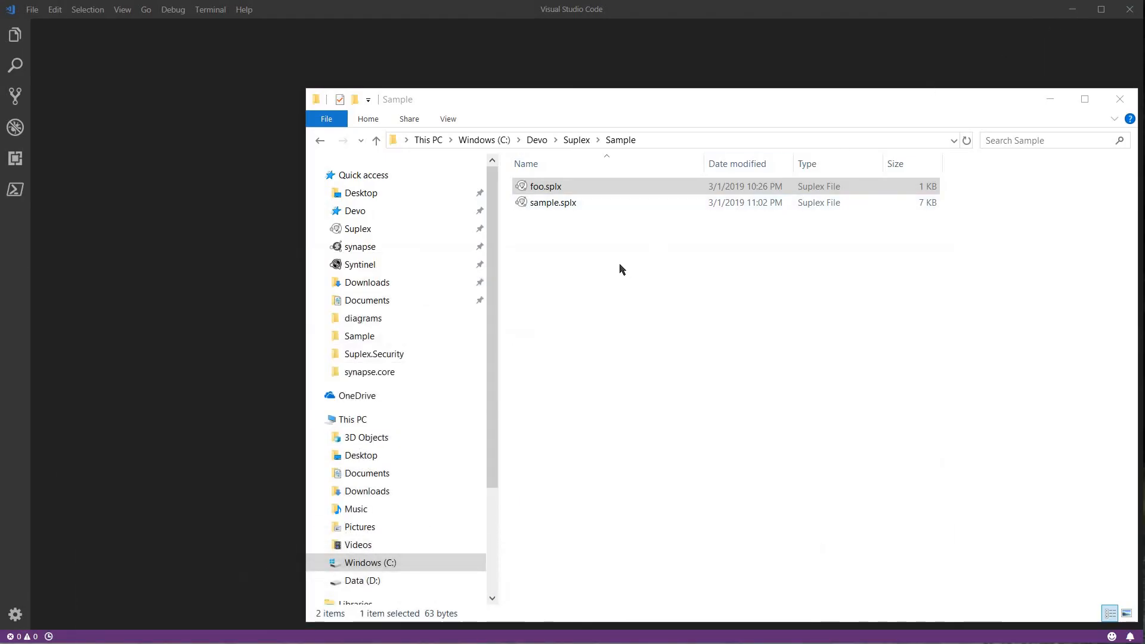
click(568, 219)
click(540, 190)
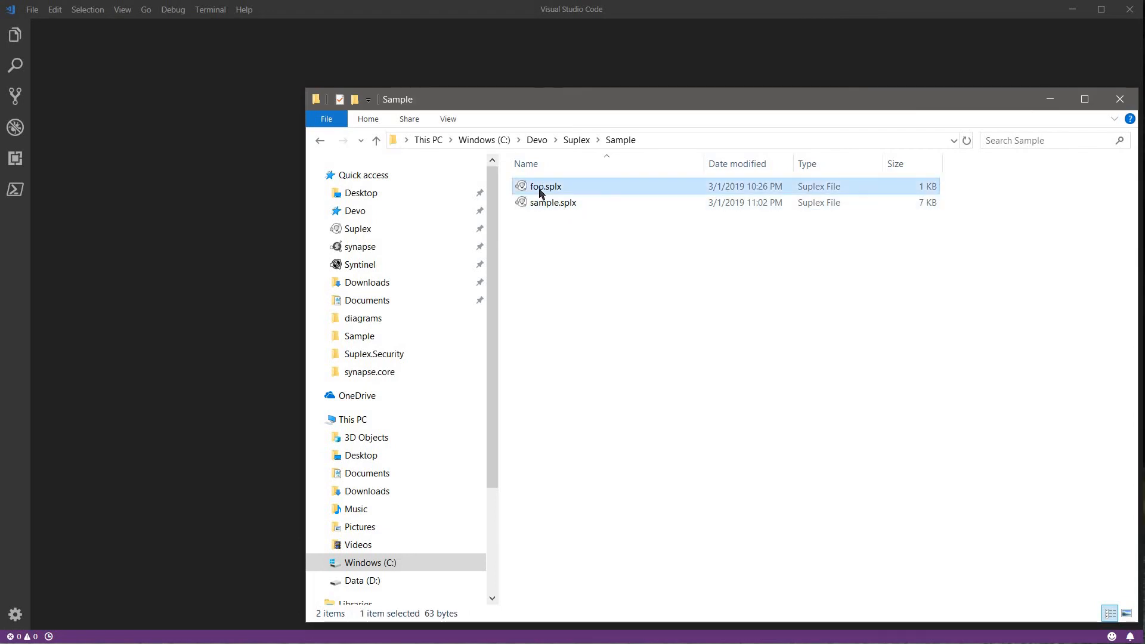
key(shift+Delete)
key(Return)
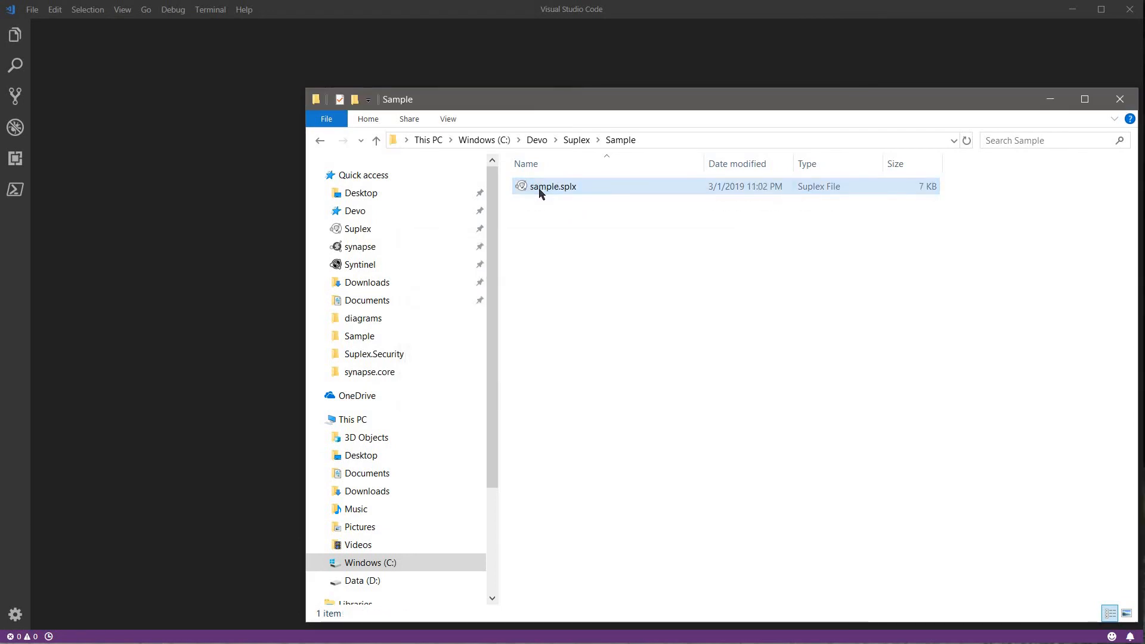
drag(522, 187, 189, 291)
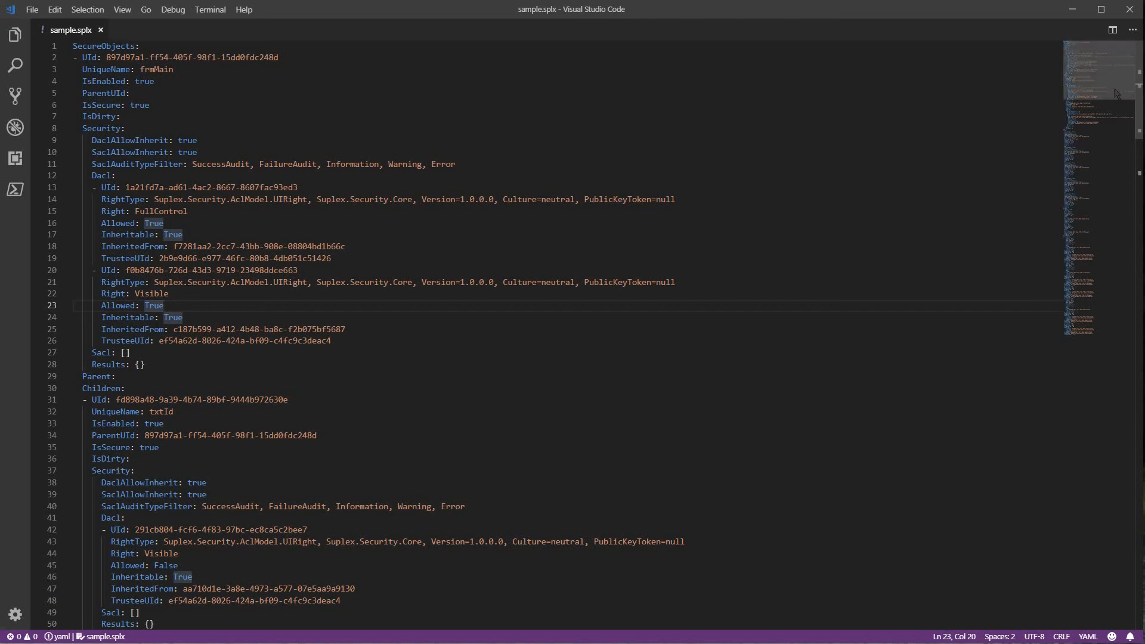
Scroll through the sample.splx YAML to review secure objects, user principals, and Admins and Users groups.
scroll(1086, 172, down, 11)
scroll(1107, 195, down, 20)
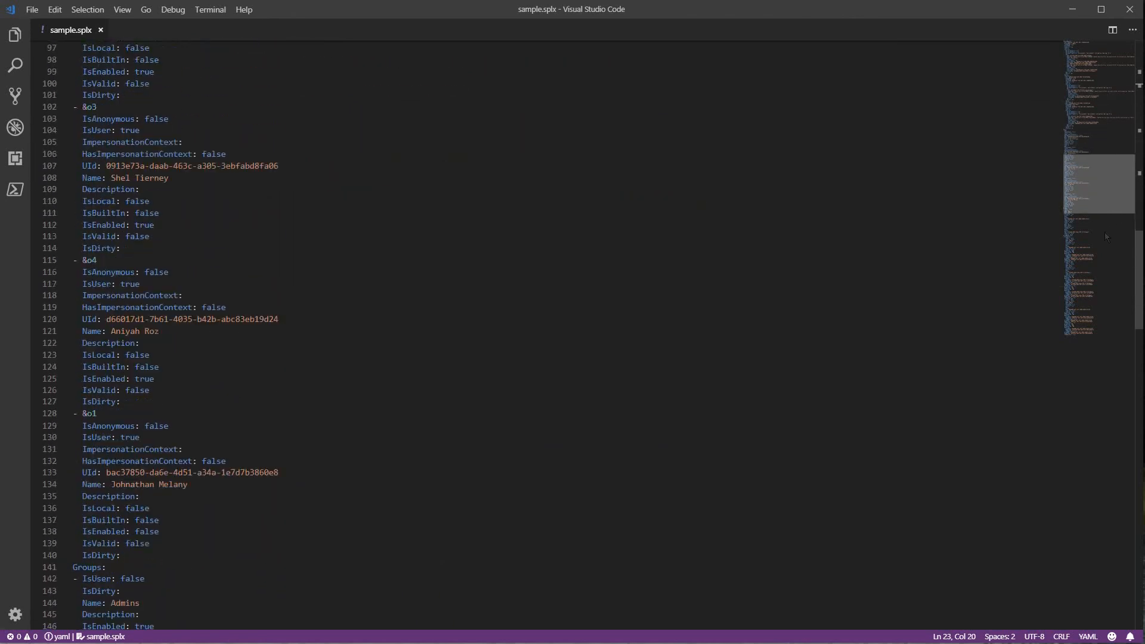
scroll(1104, 305, up, 20)
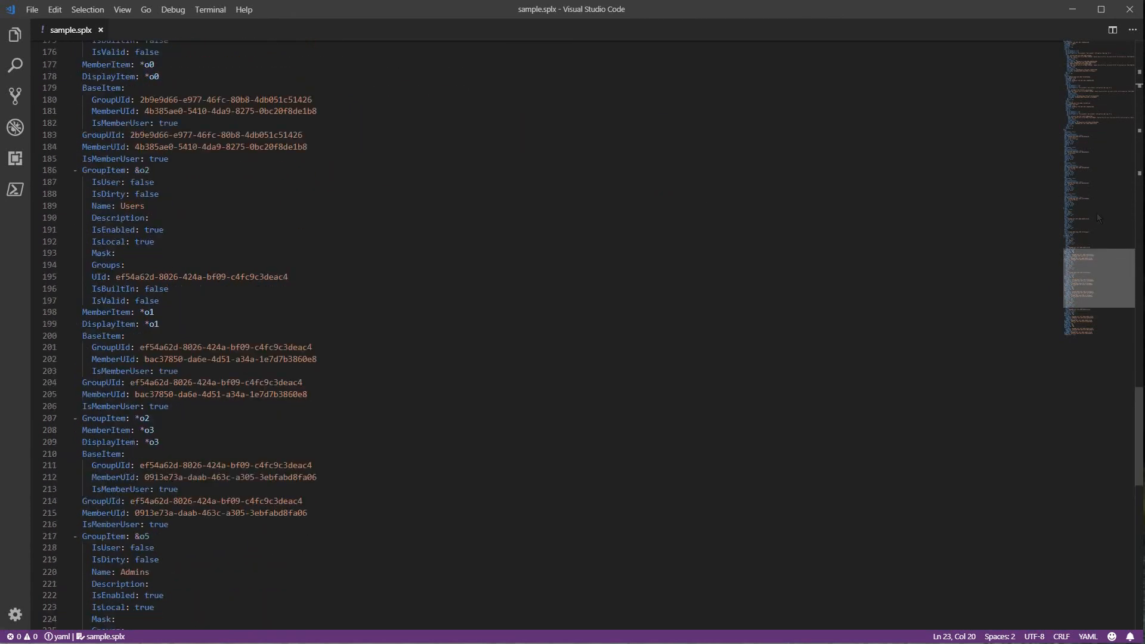
scroll(1084, 92, up, 8)
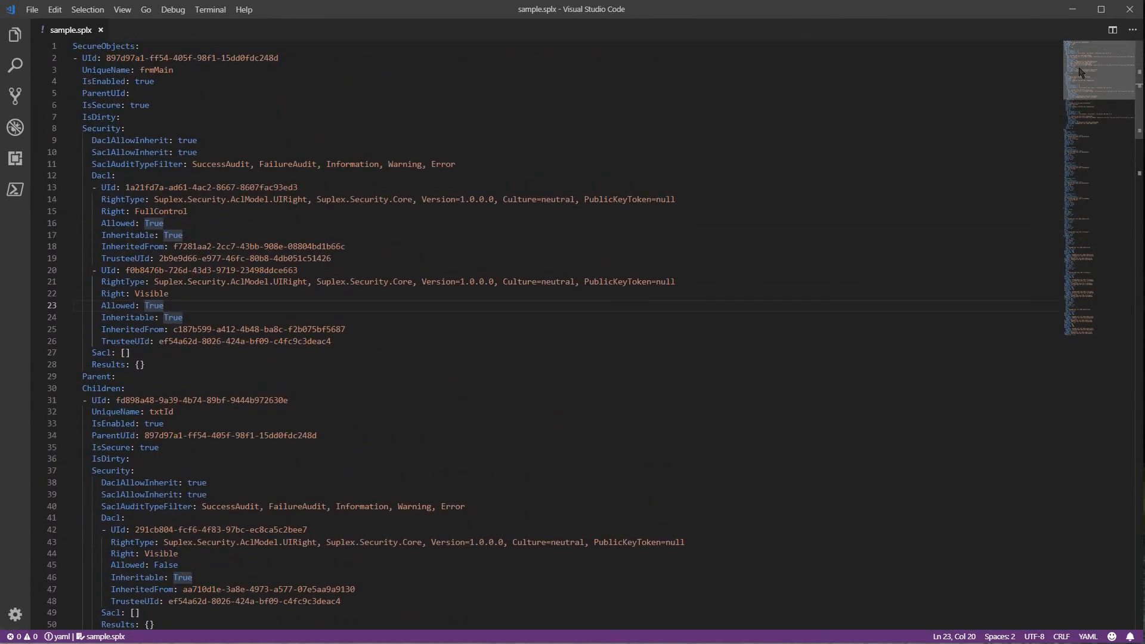